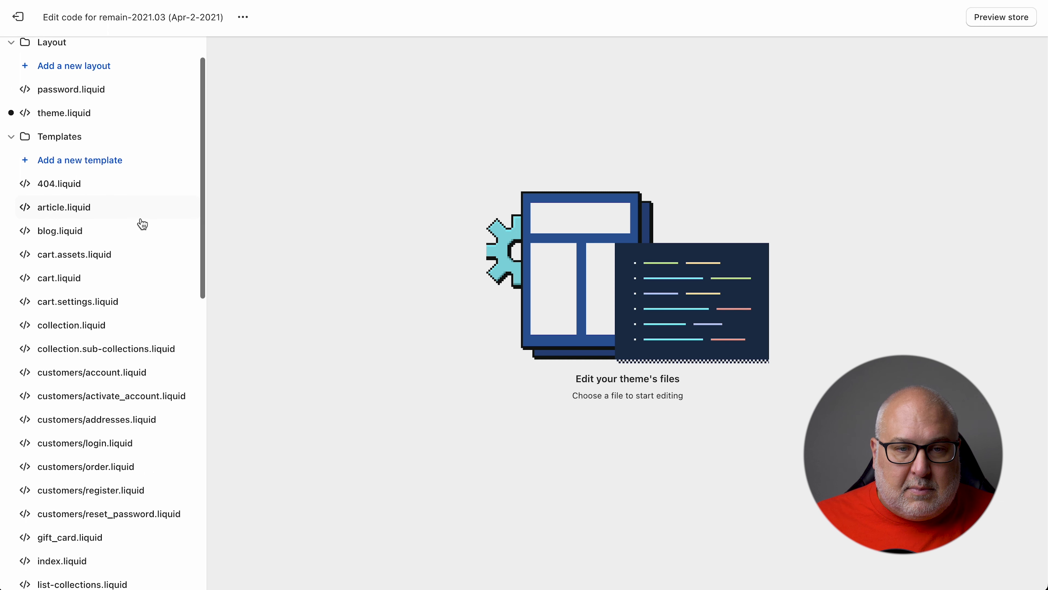
Open theme.liquid under Layout and locate the opening head tag and closing title tag
scroll(142, 224, "up", 5)
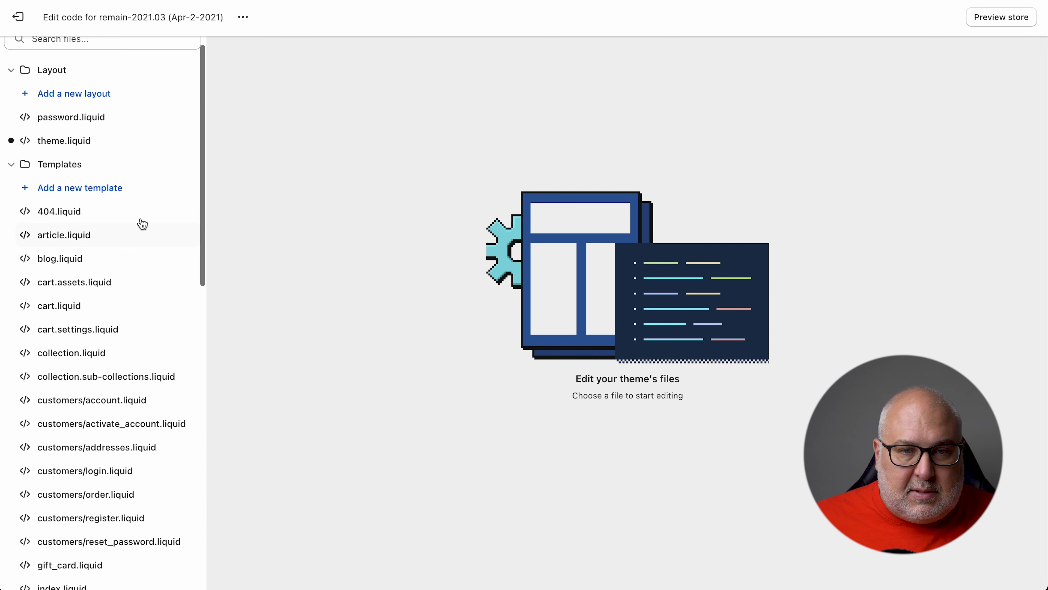
left_click(52, 165)
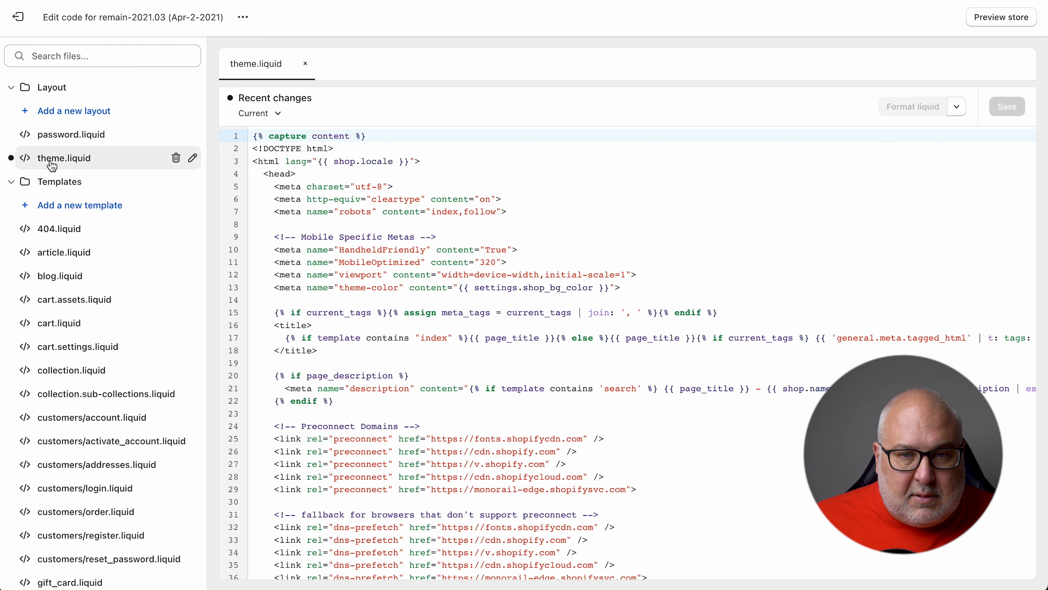
left_click_drag(296, 174, 252, 174)
left_click(347, 178)
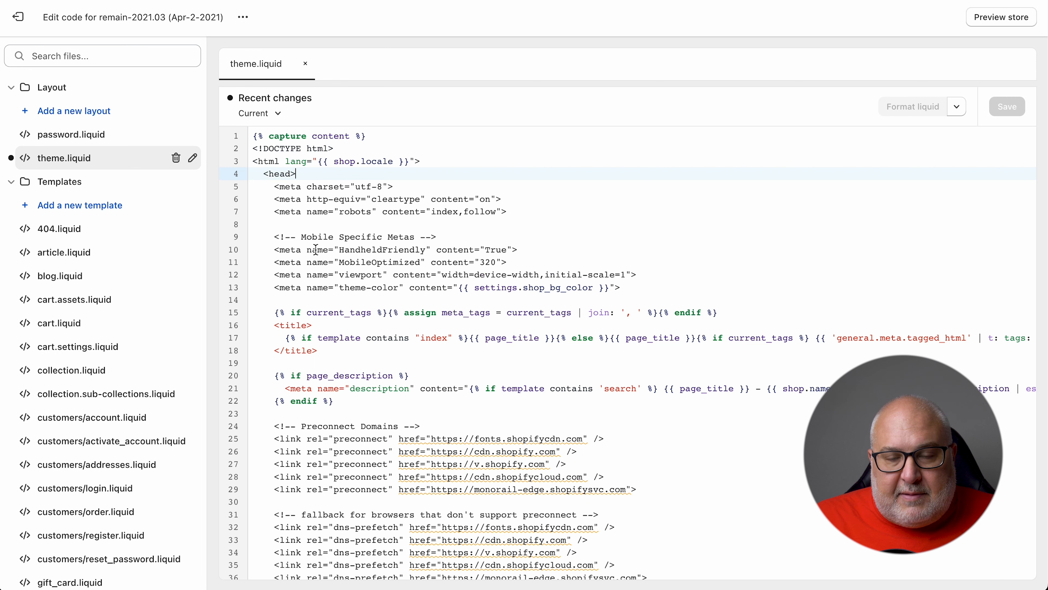
scroll(463, 306, "down", 2)
left_click(466, 306)
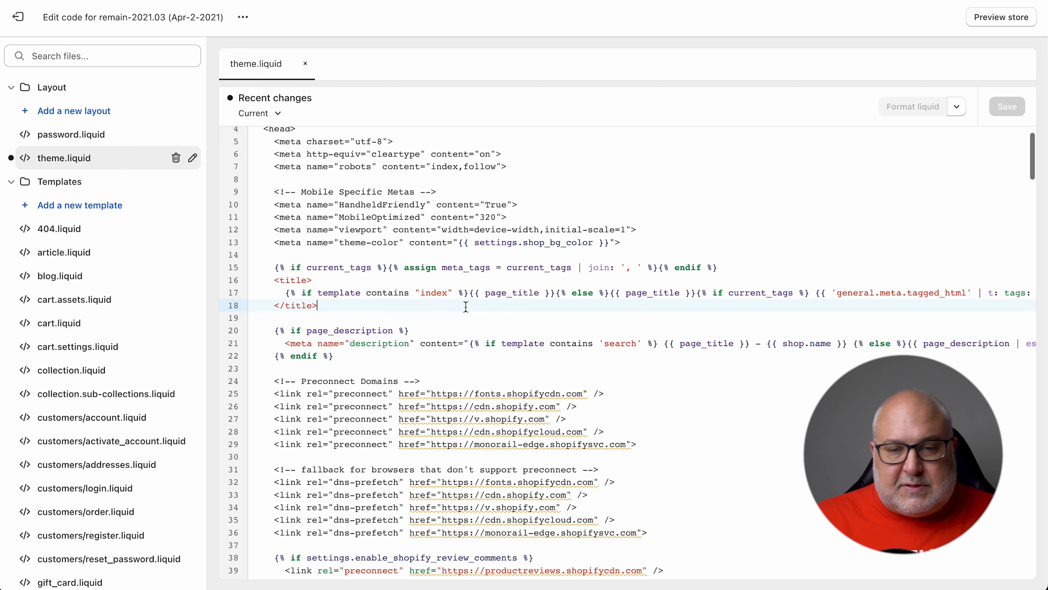
Search the theme code for 'body' to find where the body tag sits
key("super+f")
type("body")
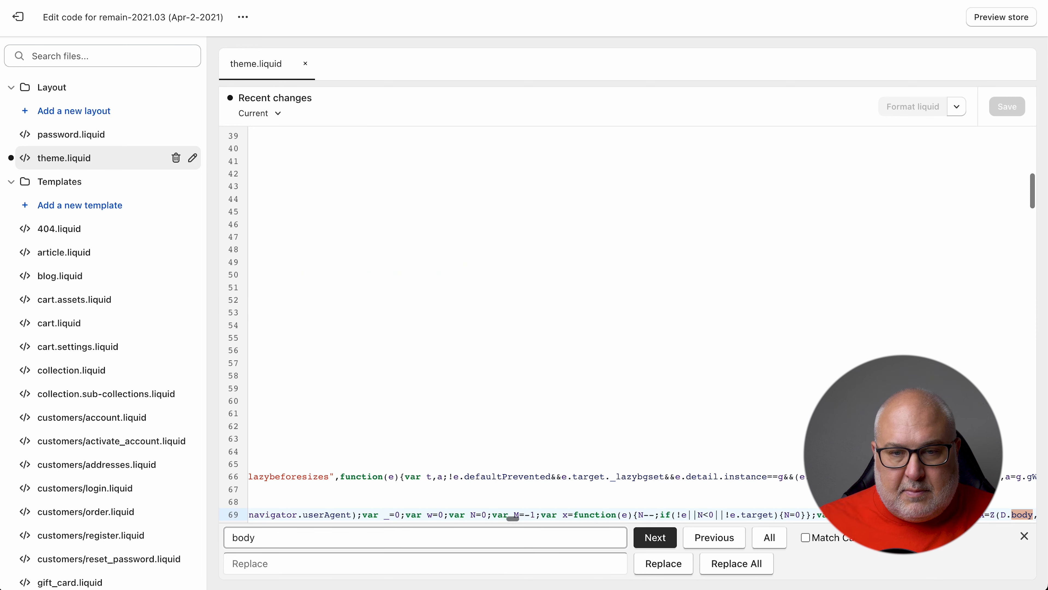
scroll(472, 203, "down", 3)
scroll(545, 234, "left", 4)
scroll(545, 233, "left", 3)
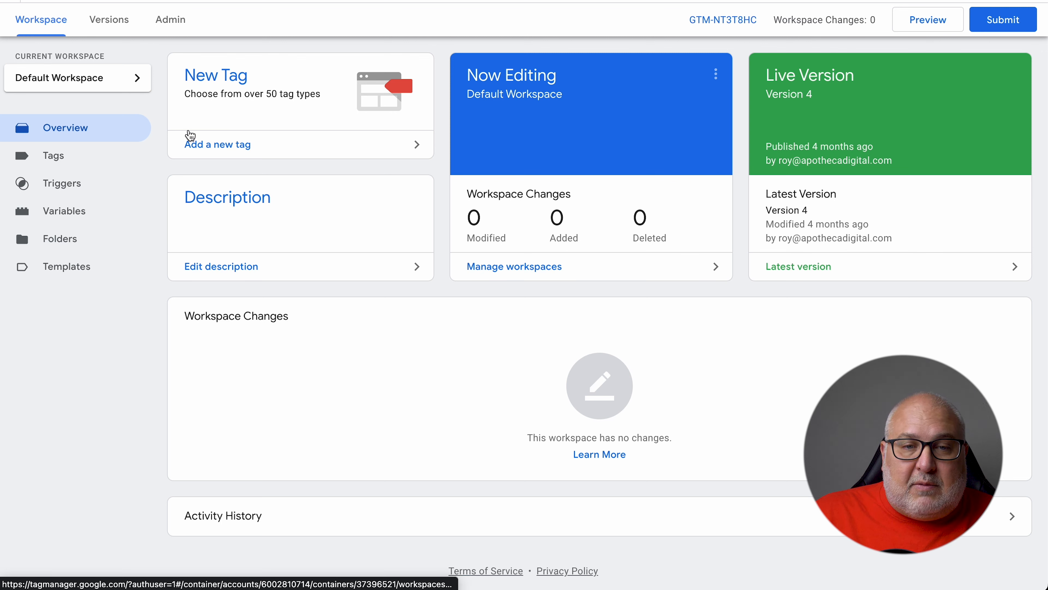
Start a new tag, abandon the empty editor, and go to the Tags list
left_click(226, 82)
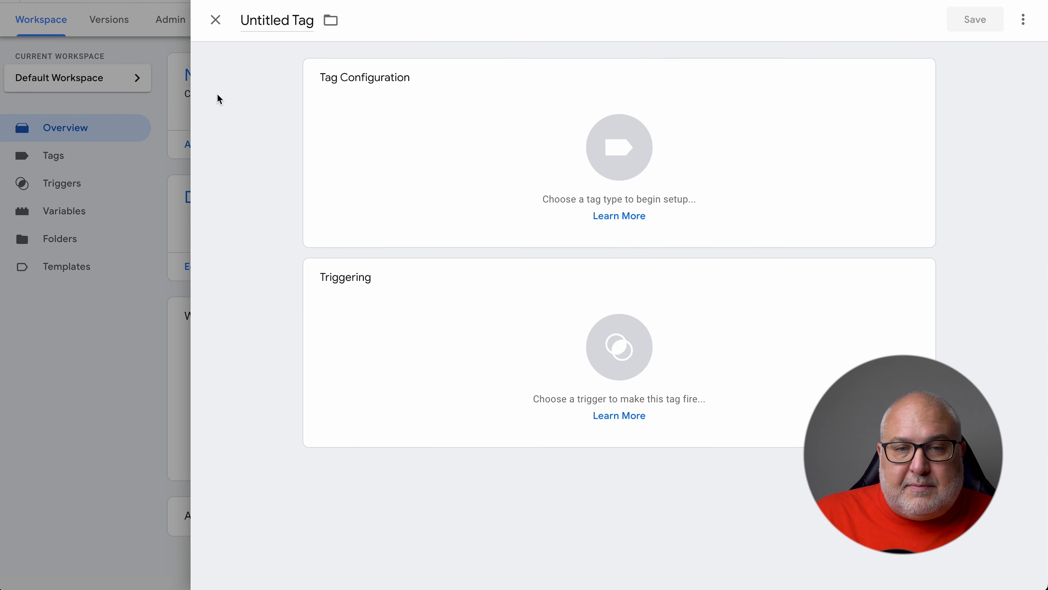
left_click(137, 296)
left_click(70, 157)
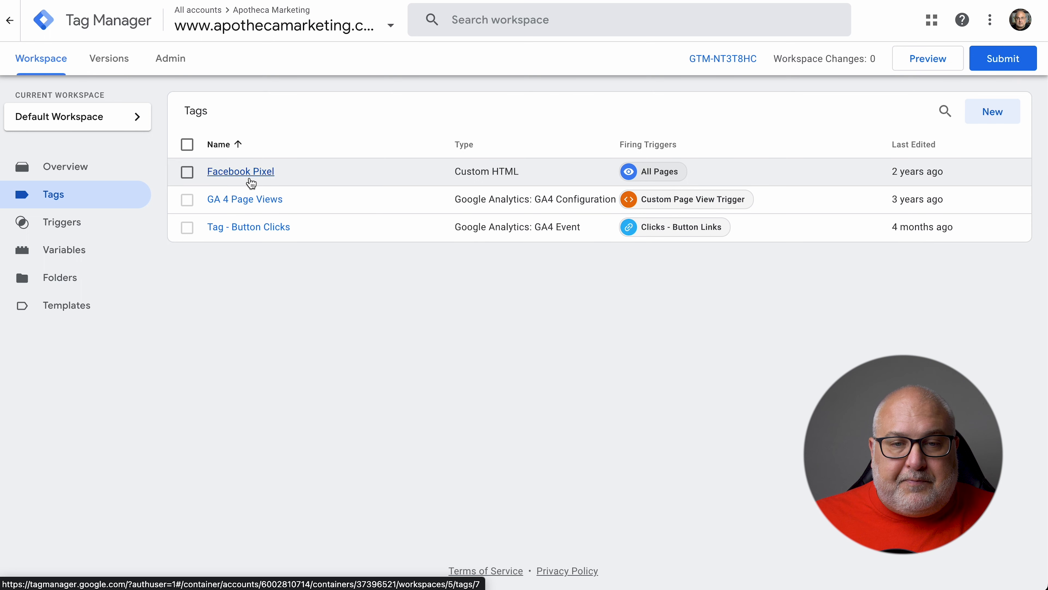
Inspect the Facebook Pixel tag's code and trigger, then start a new tag from Overview
left_click(241, 172)
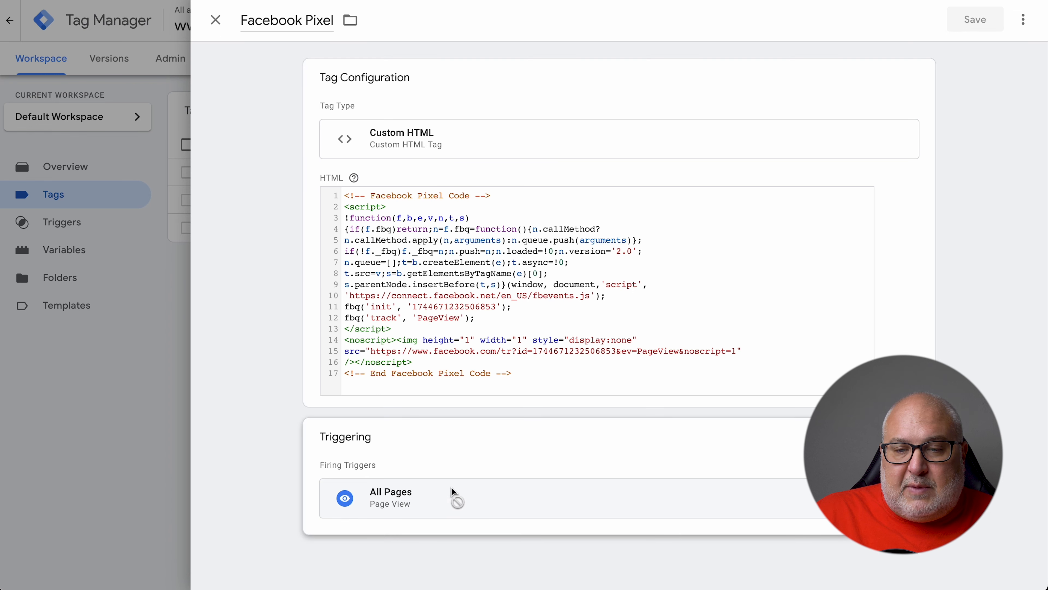
left_click(216, 20)
left_click(65, 167)
left_click(214, 183)
Replace the 'Untitled Tag' title with 'Tag - Facebook Pixel'
left_click(304, 22)
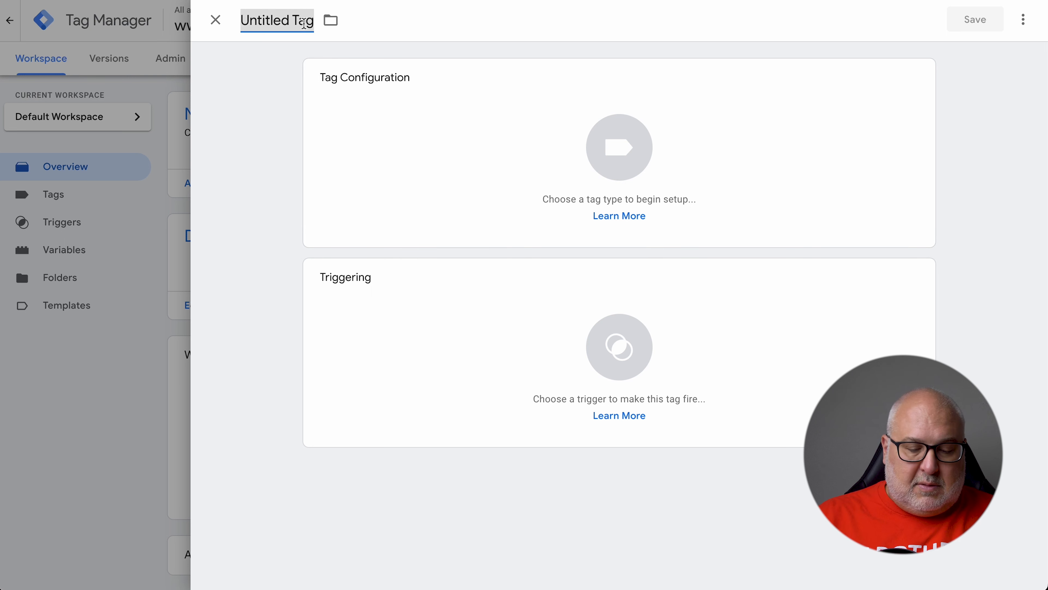
type("Test")
key("BackSpace")
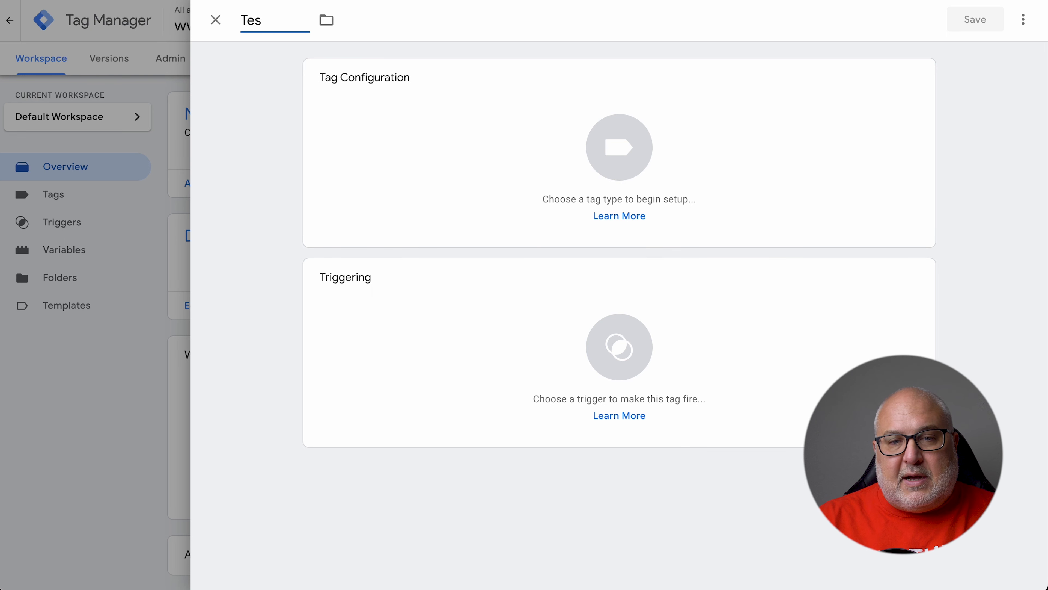
key("BackSpace")
key("BackSpace")
key("BackSpace")
type("Tag - Facebook")
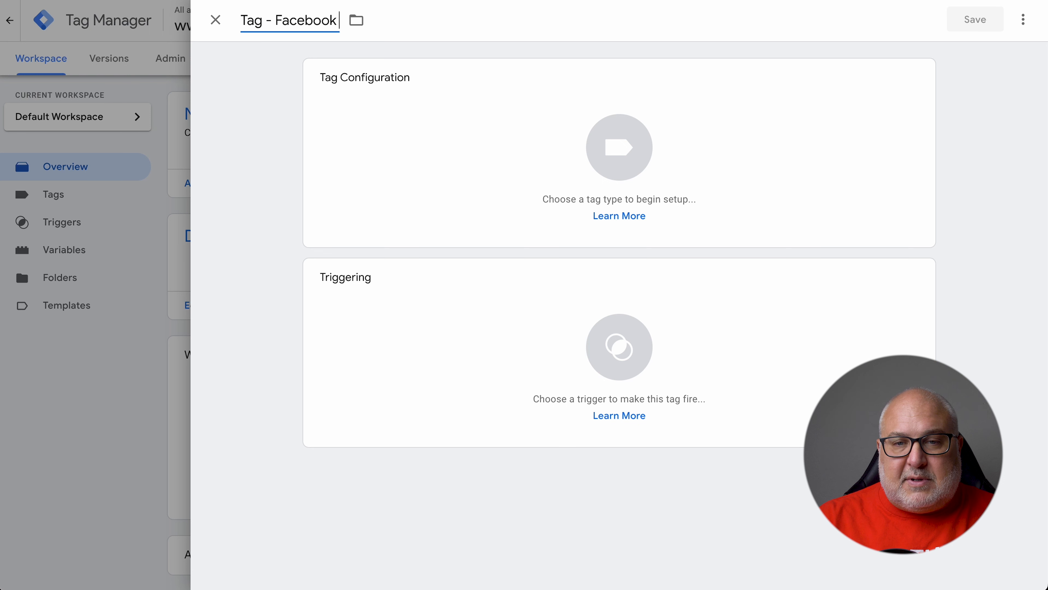
type(" Pixel")
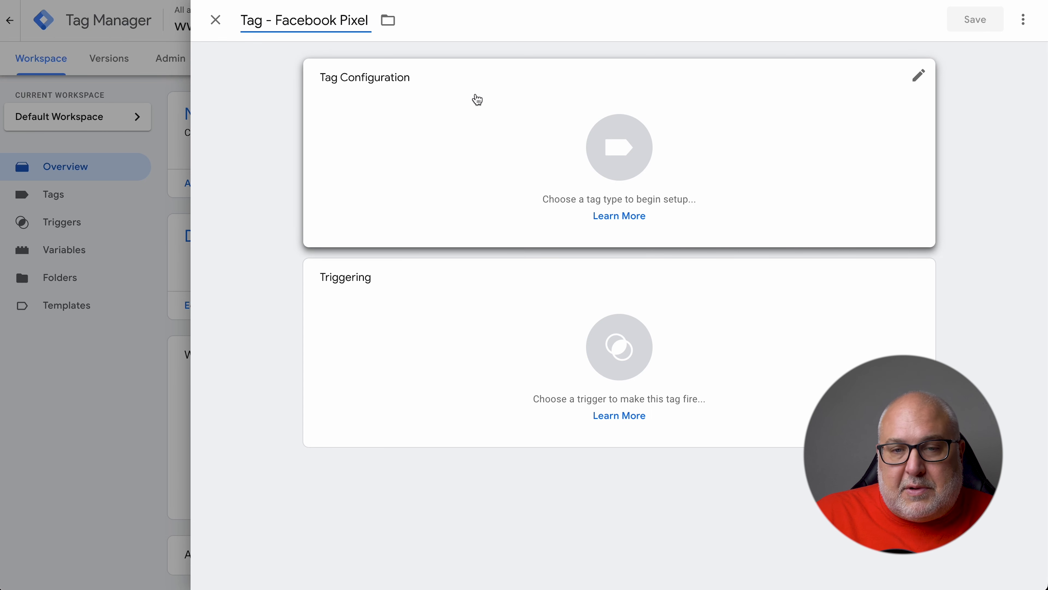
Browse the Choose tag type list and pick Custom HTML under Custom
left_click(622, 143)
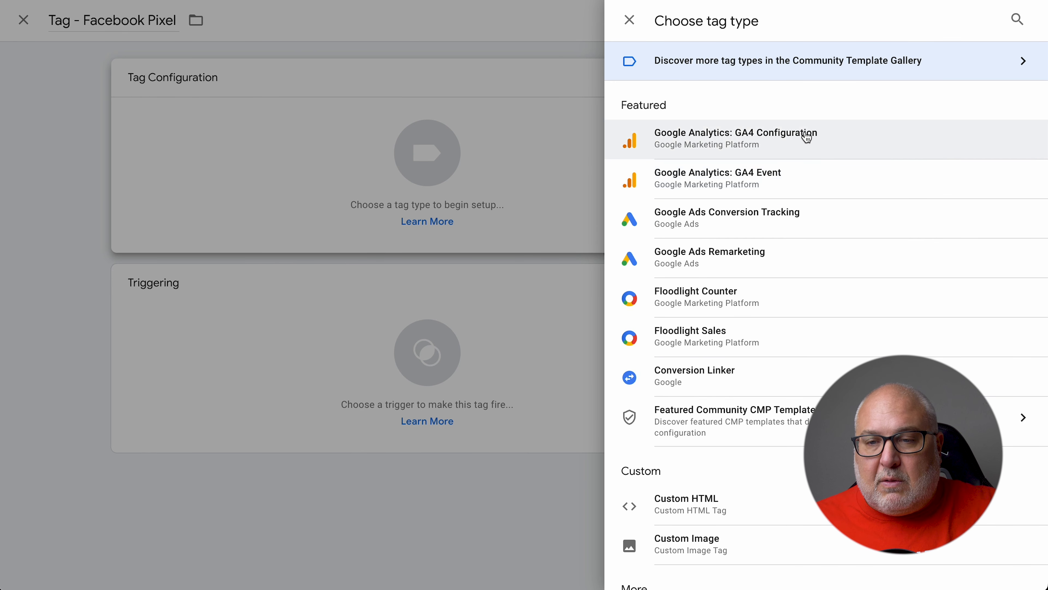
scroll(868, 260, "down", 8)
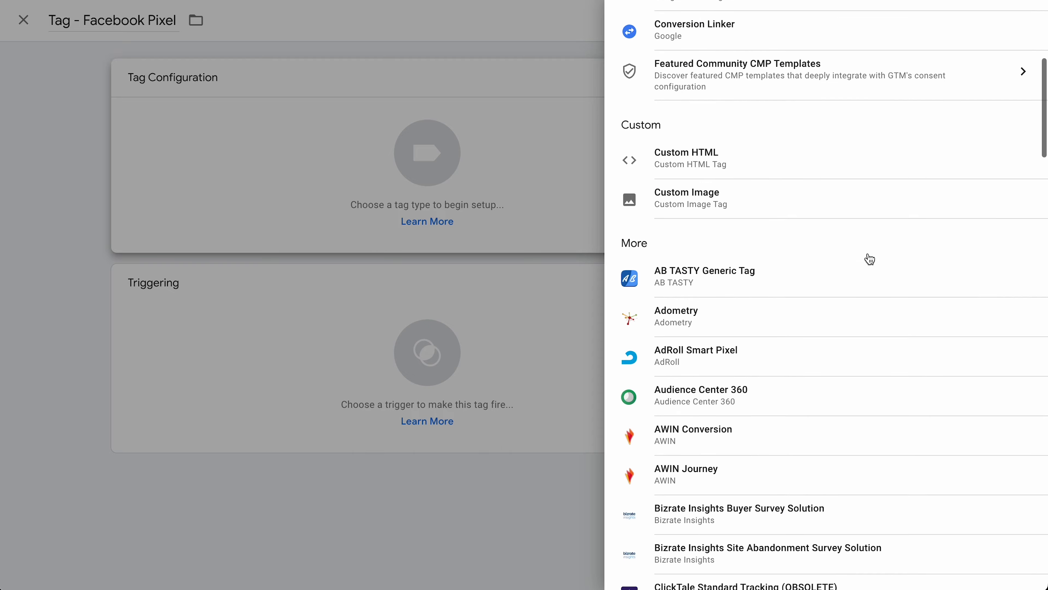
scroll(869, 259, "up", 8)
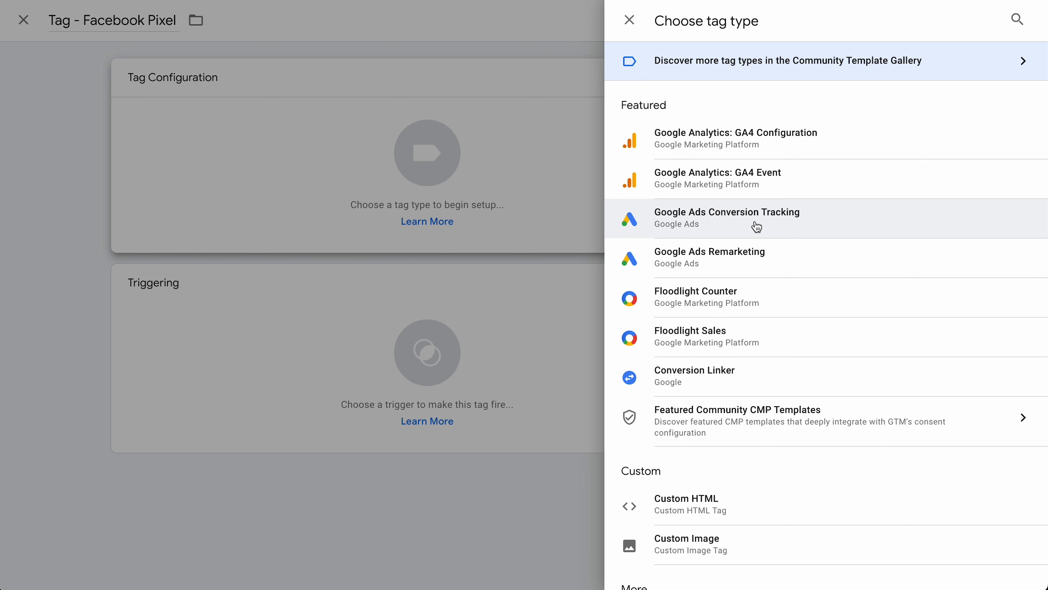
scroll(757, 227, "down", 1)
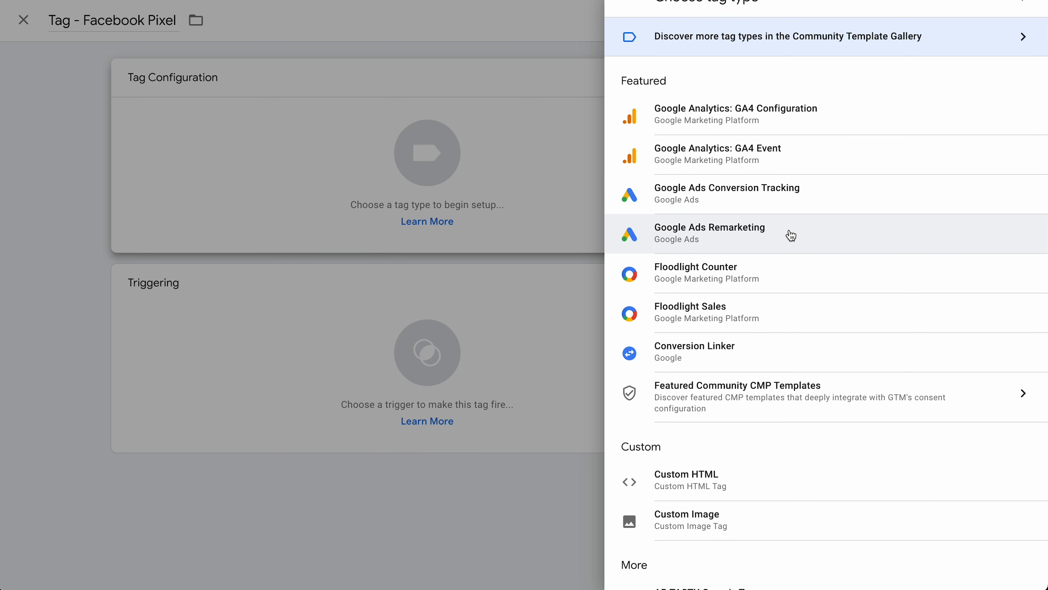
scroll(808, 236, "down", 2)
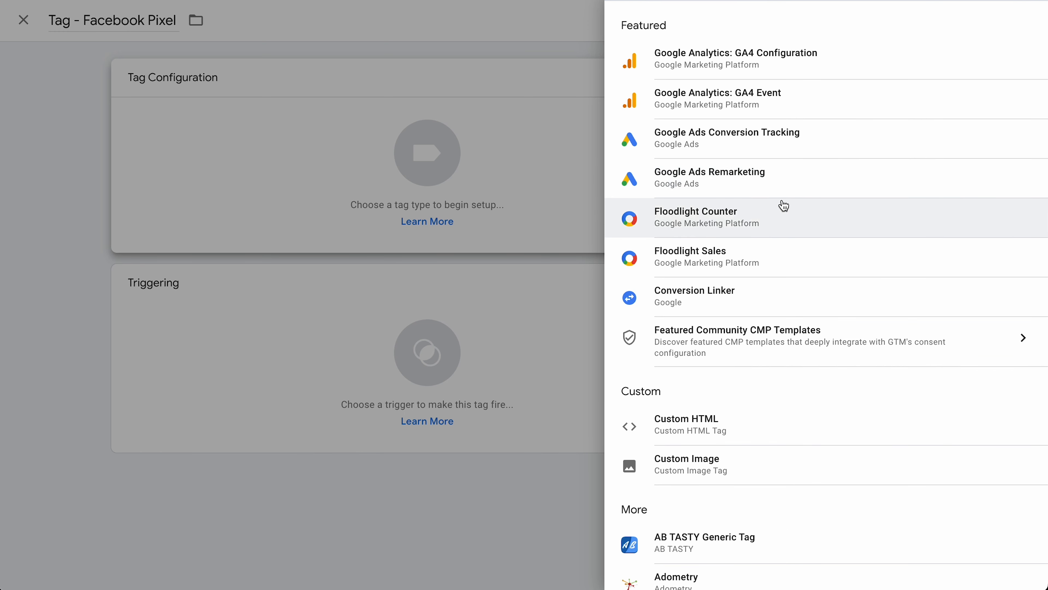
scroll(784, 206, "down", 4)
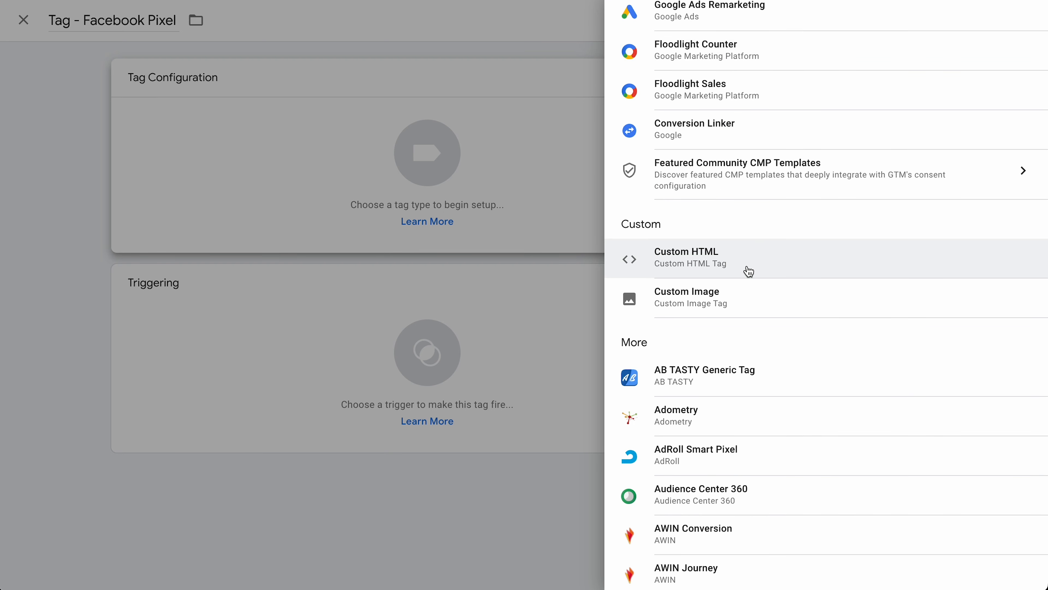
scroll(762, 307, "down", 8)
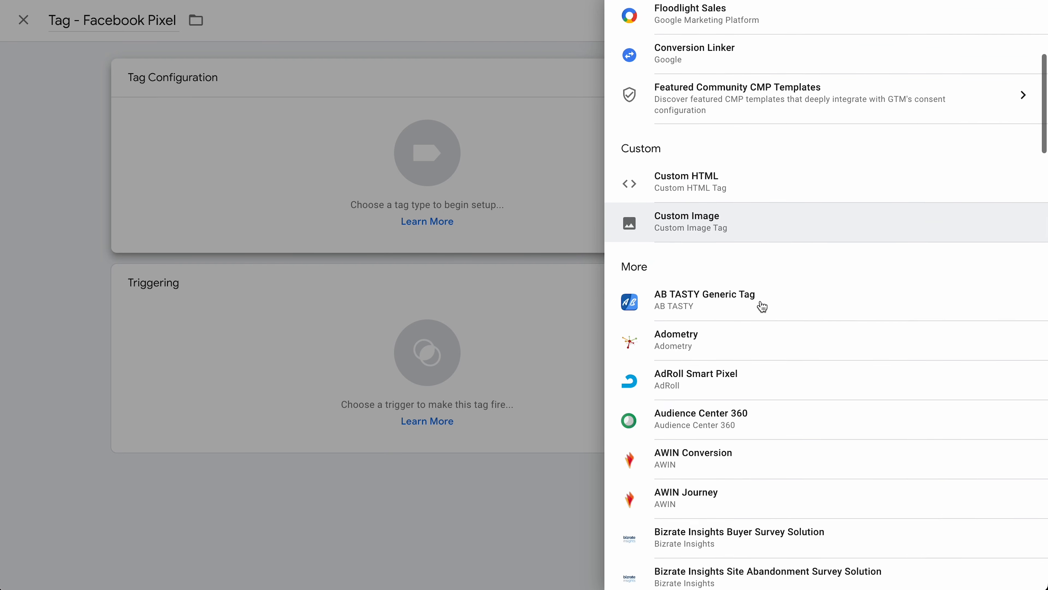
scroll(763, 306, "down", 6)
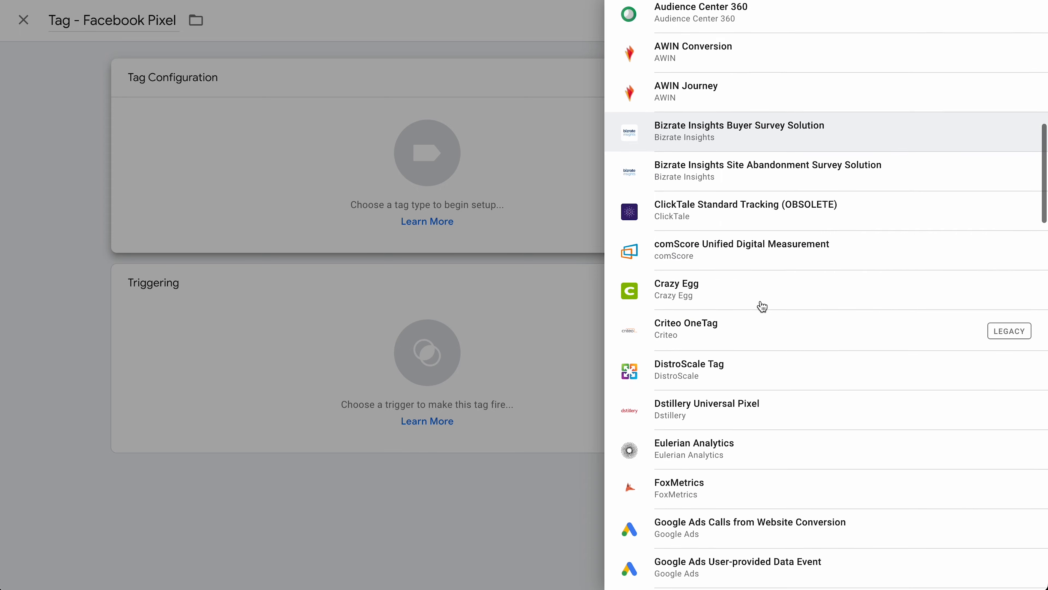
scroll(782, 306, "down", 3)
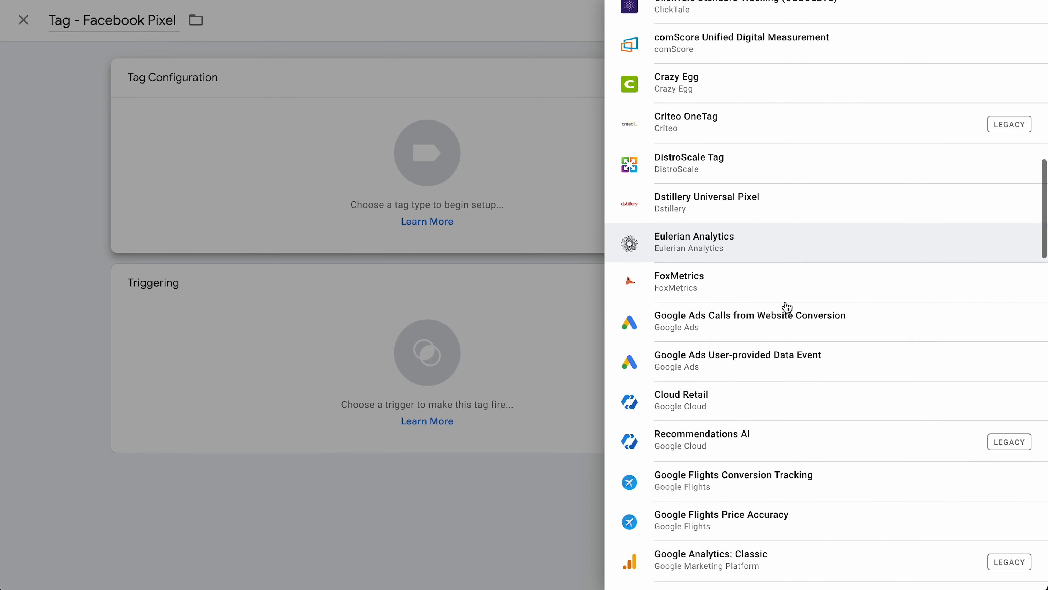
scroll(793, 307, "down", 4)
scroll(797, 309, "down", 9)
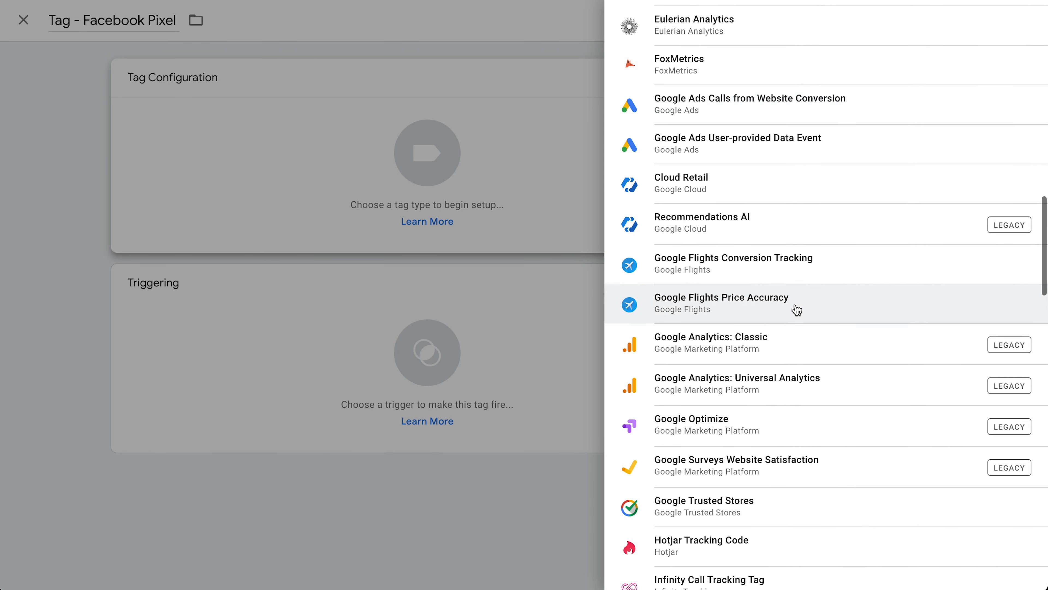
scroll(796, 309, "down", 4)
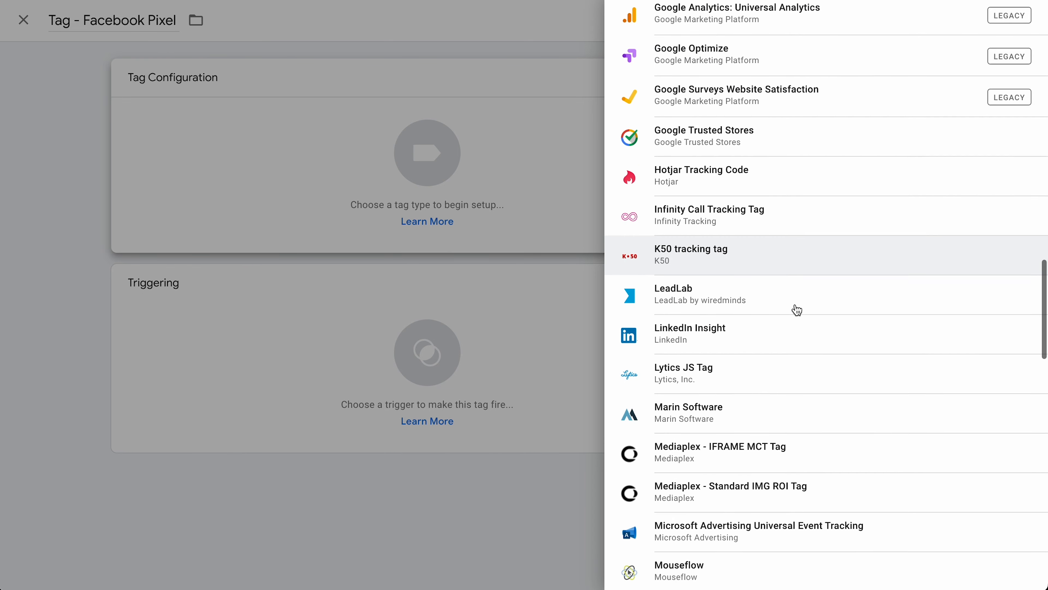
scroll(797, 310, "down", 4)
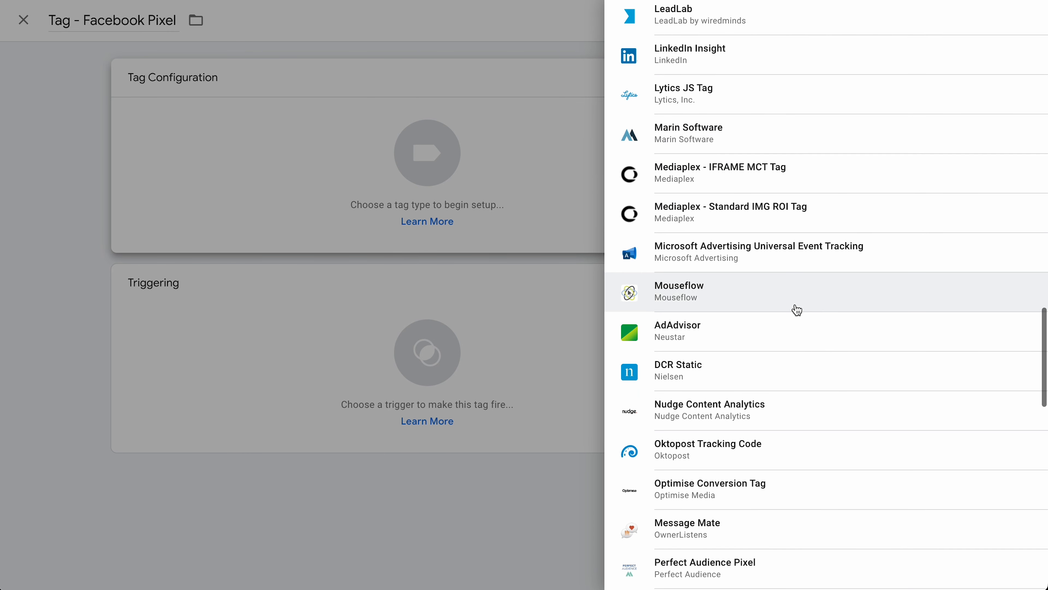
scroll(797, 311, "down", 3)
scroll(797, 311, "down", 7)
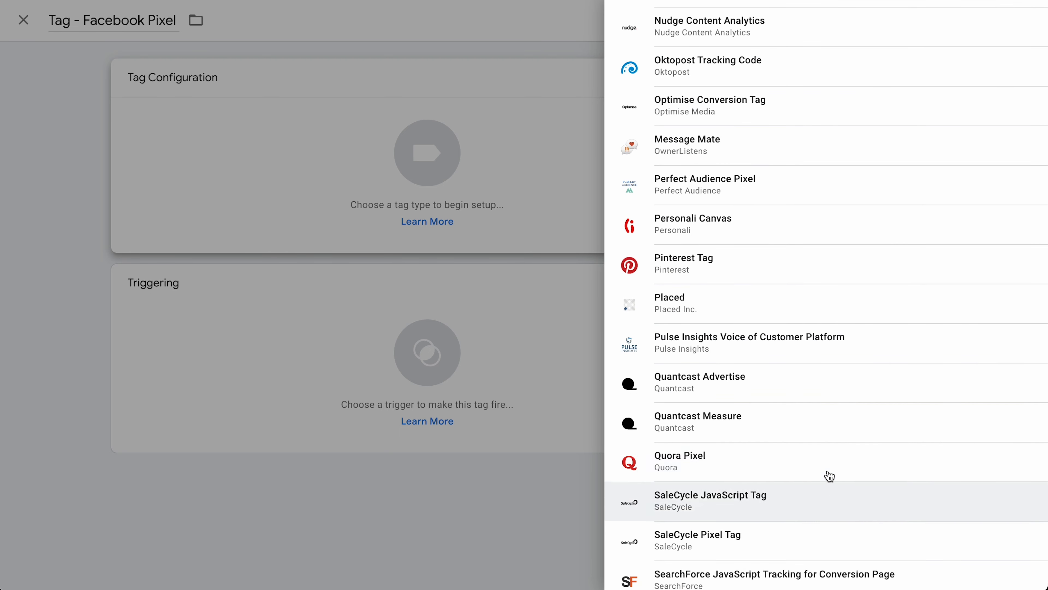
scroll(851, 349, "up", 20)
scroll(848, 347, "up", 15)
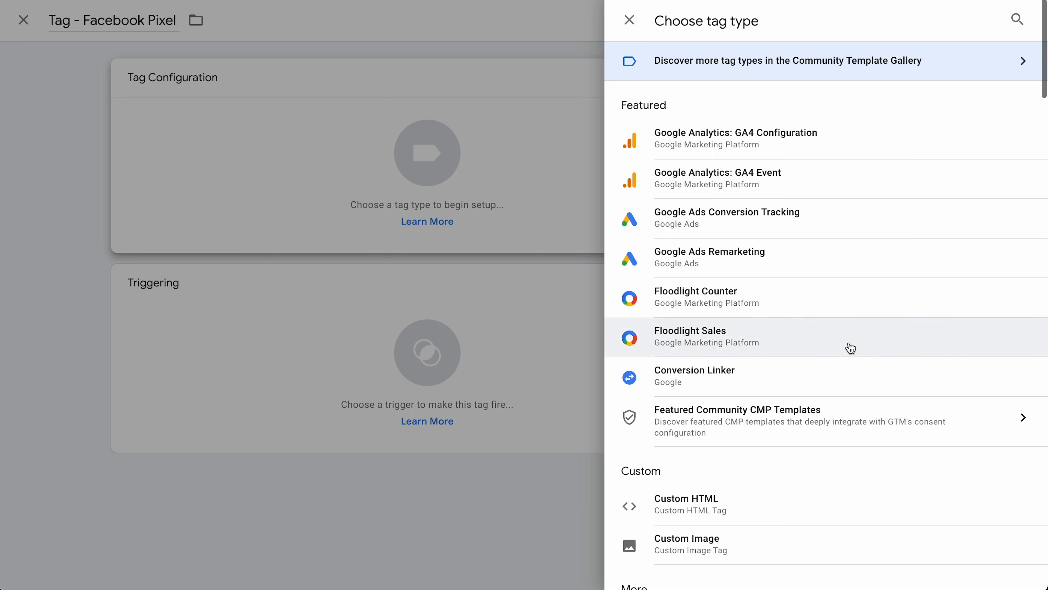
scroll(799, 281, "down", 4)
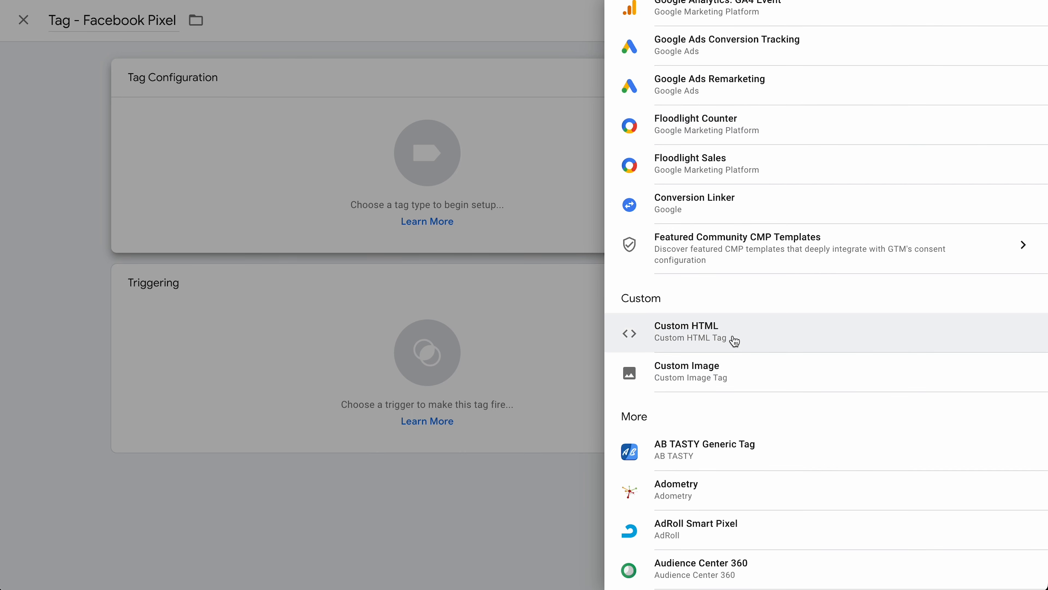
left_click(732, 339)
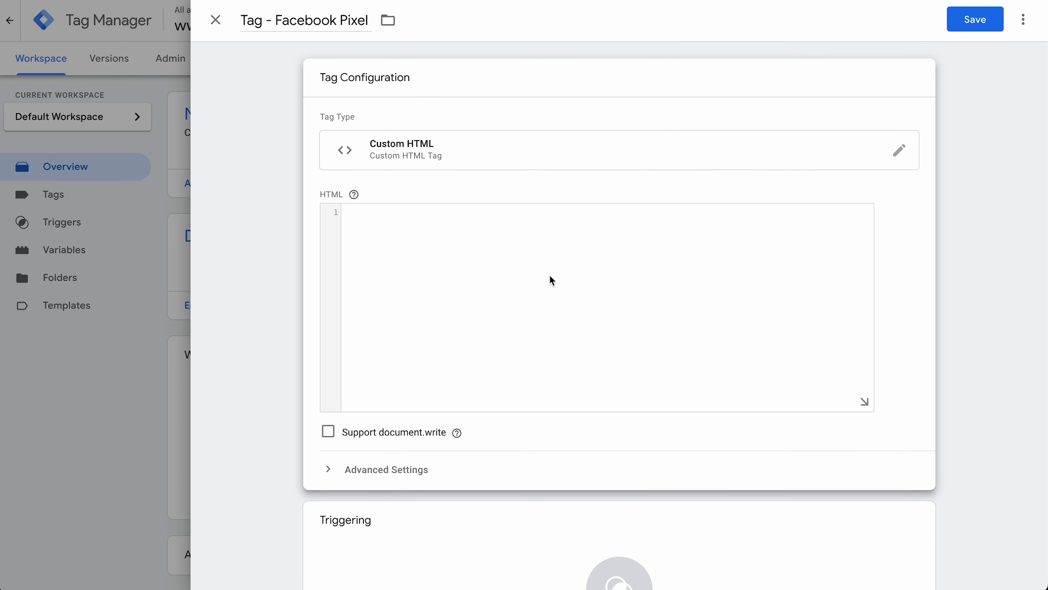
Focus the empty HTML box, then open the Triggering card's Choose a trigger list
left_click(467, 237)
scroll(506, 312, "down", 3)
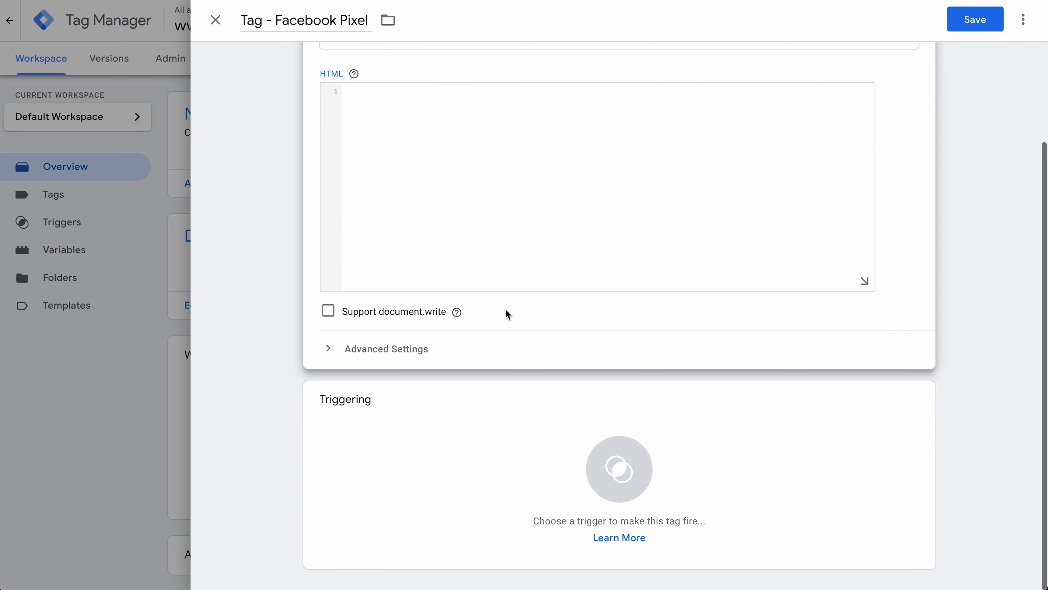
left_click(610, 452)
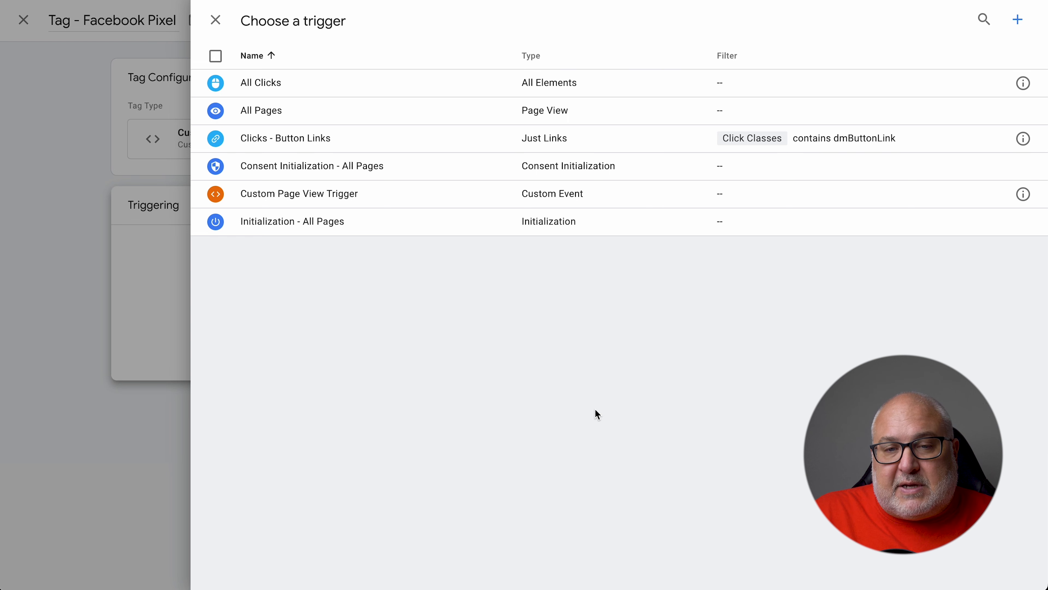
Add then remove the All Pages trigger, close the tag editor, and discard the changes
left_click(272, 114)
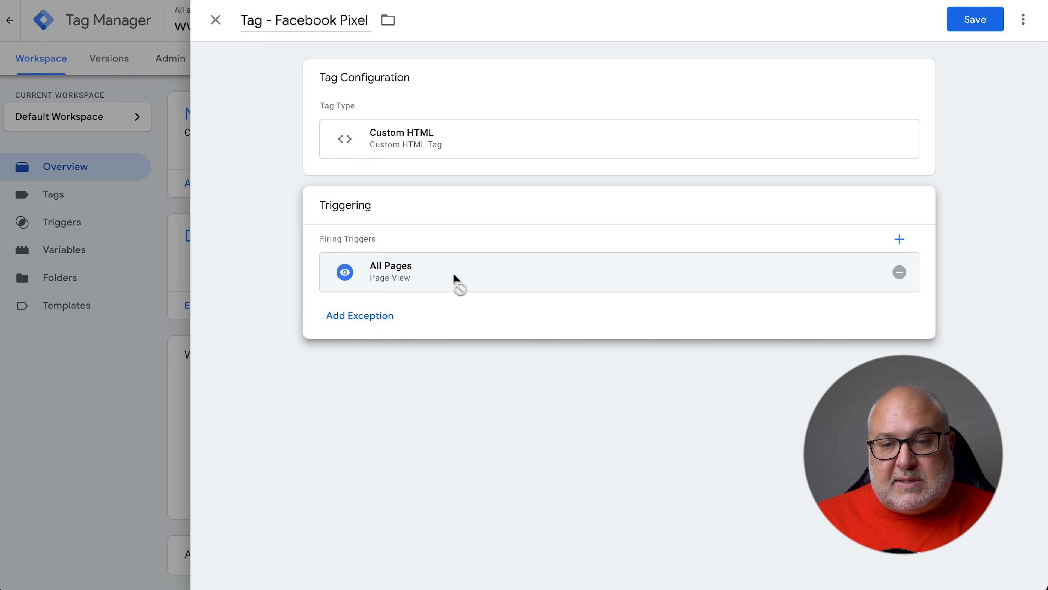
left_click(900, 272)
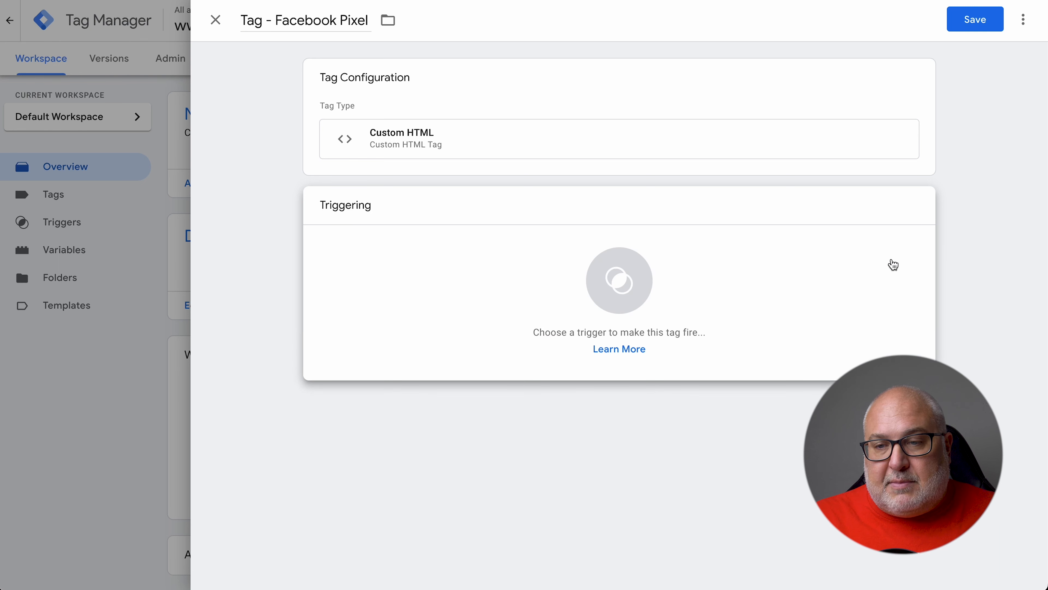
left_click(649, 284)
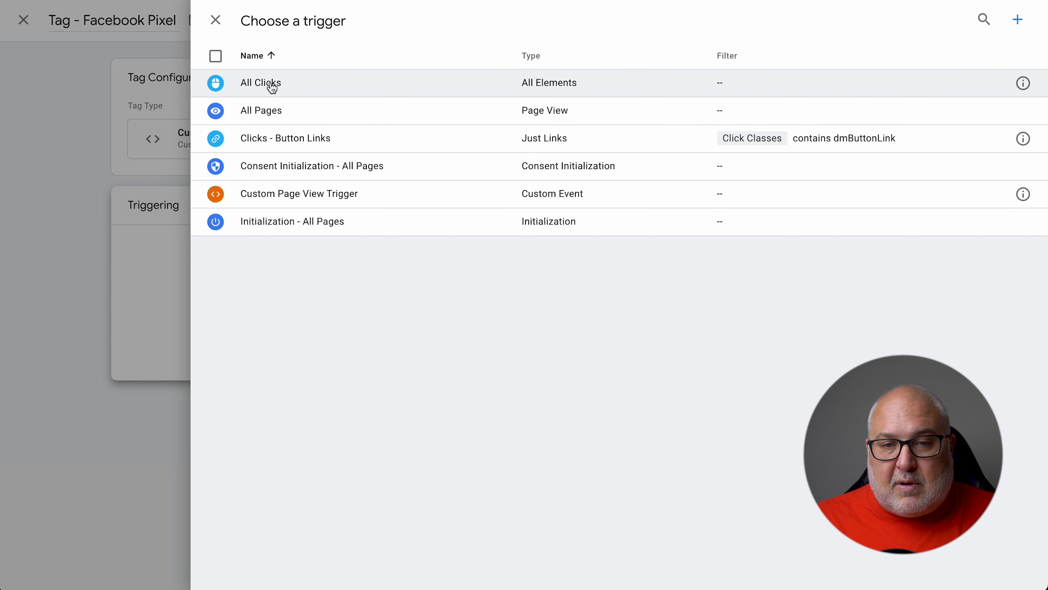
left_click(215, 20)
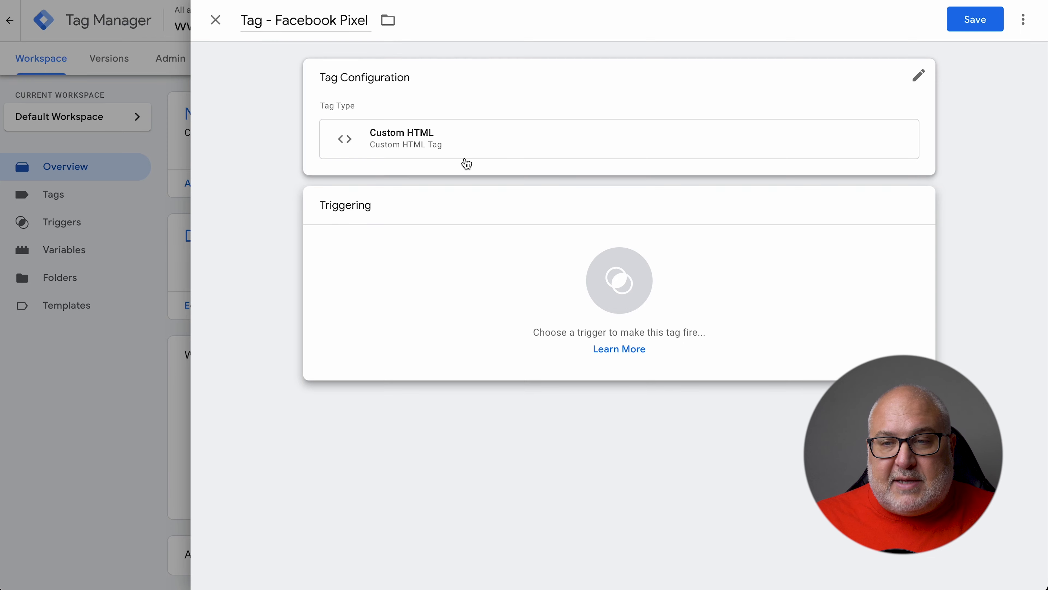
left_click(216, 19)
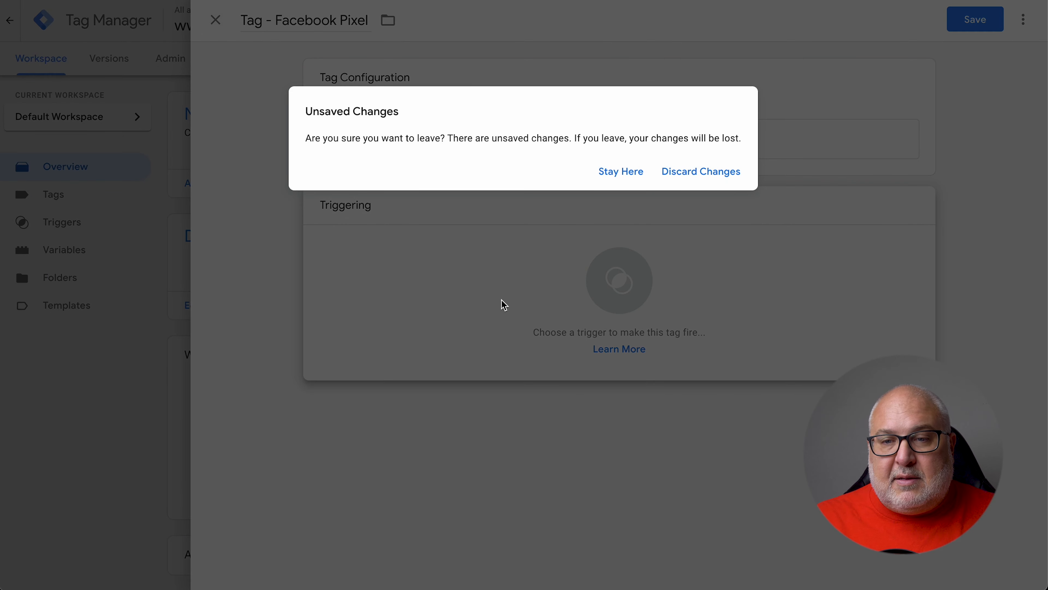
left_click(685, 176)
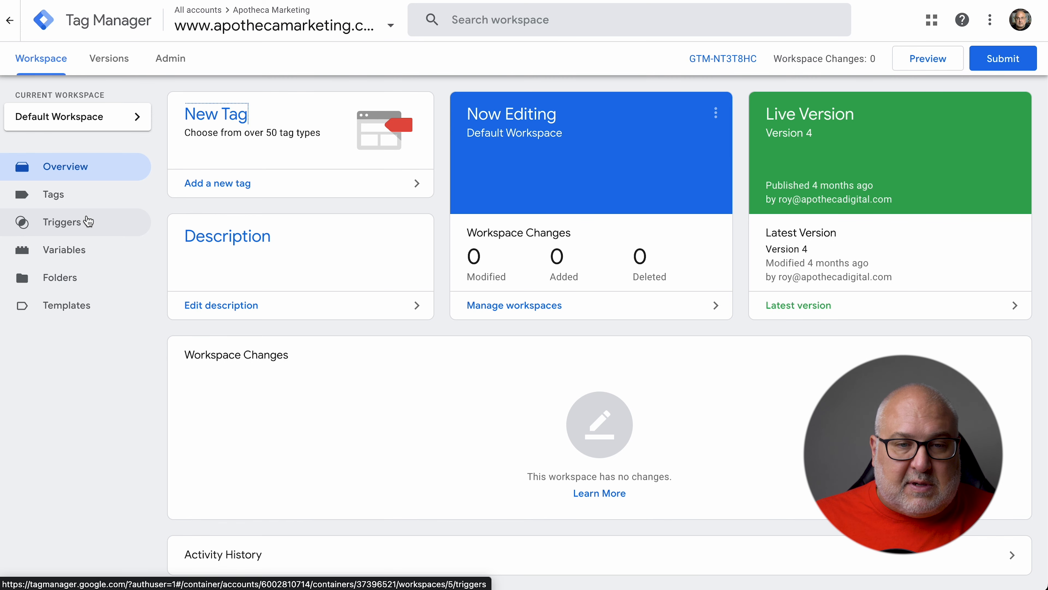
Open Tag - Button Clicks, view its Event Name configuration, and close it to the Tags list
left_click(85, 205)
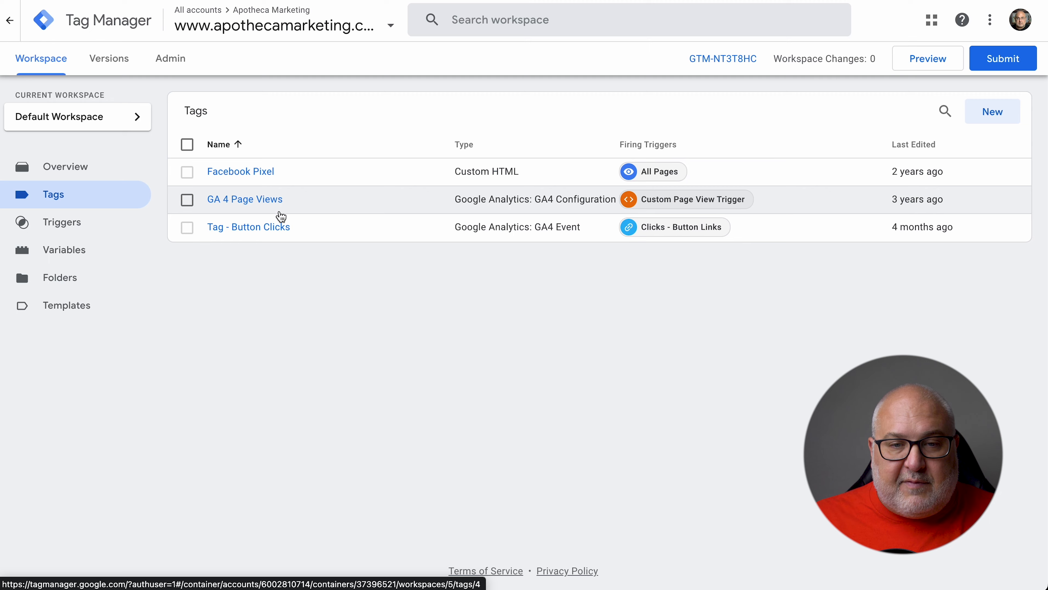
left_click(268, 232)
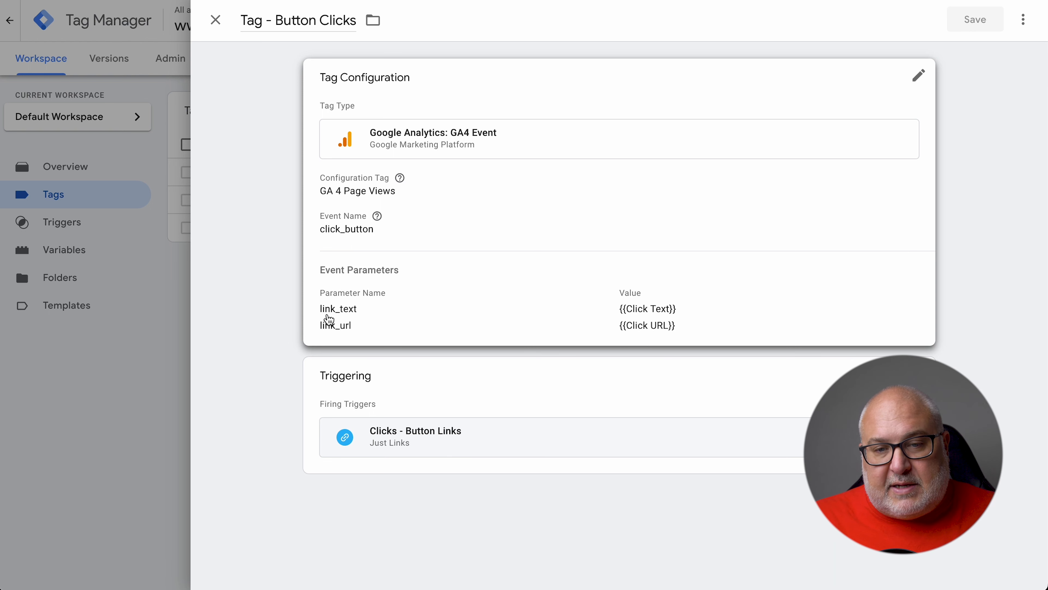
left_click(380, 305)
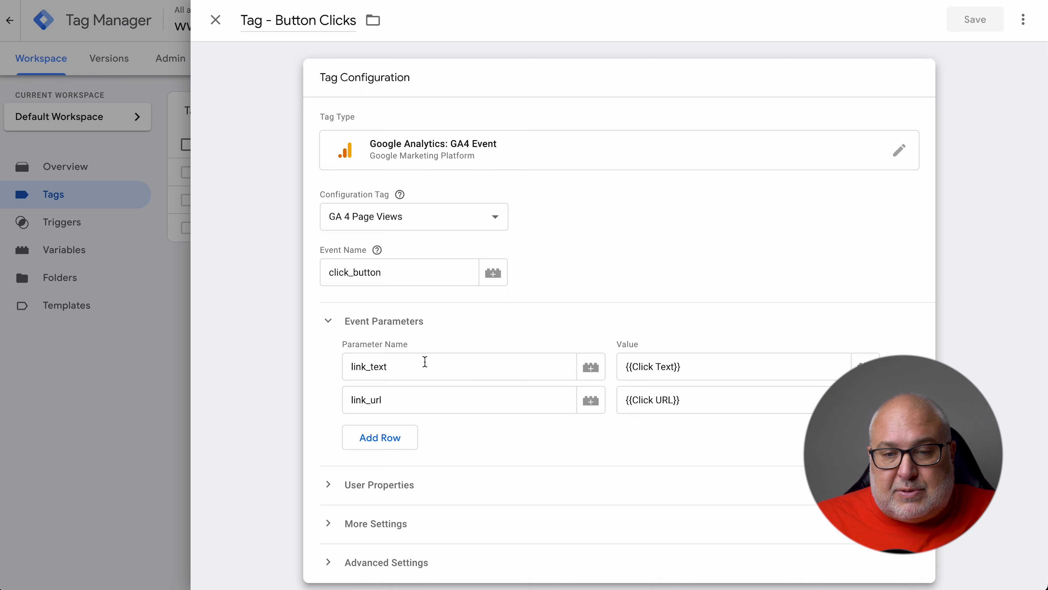
left_click(399, 275)
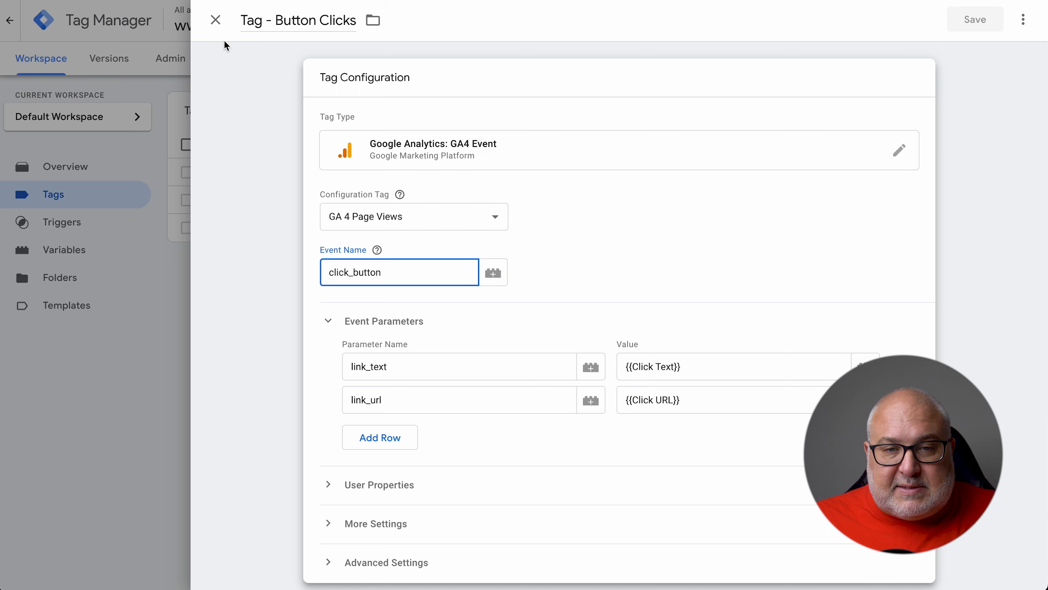
left_click(215, 21)
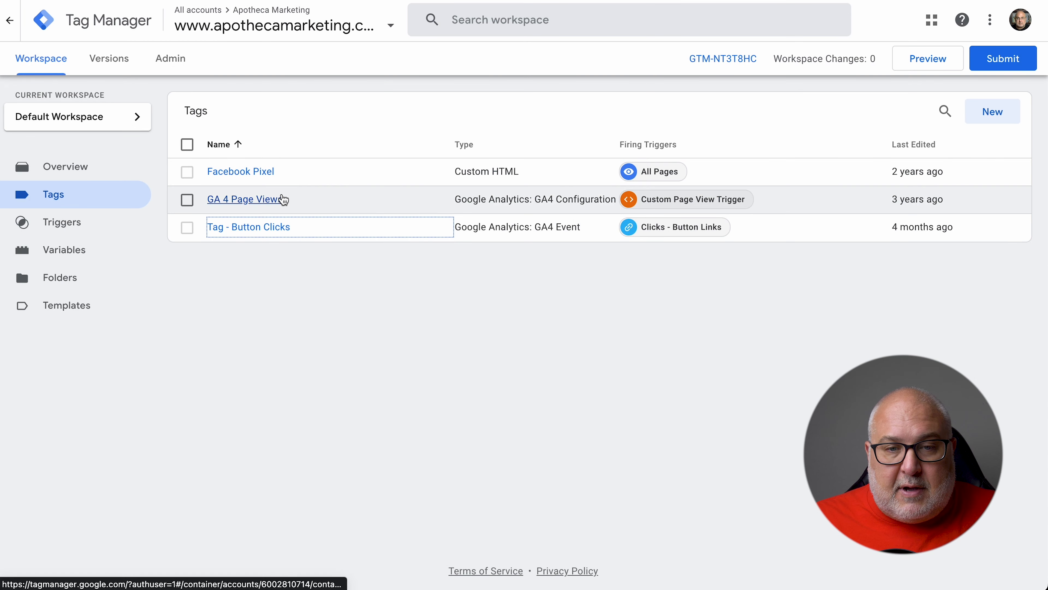
left_click(246, 227)
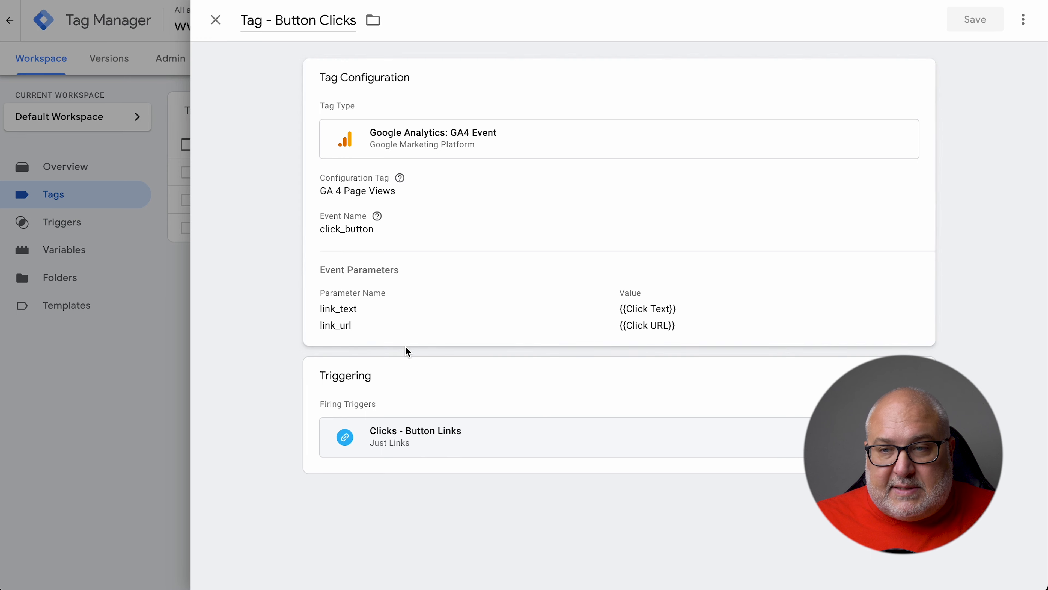
left_click(217, 21)
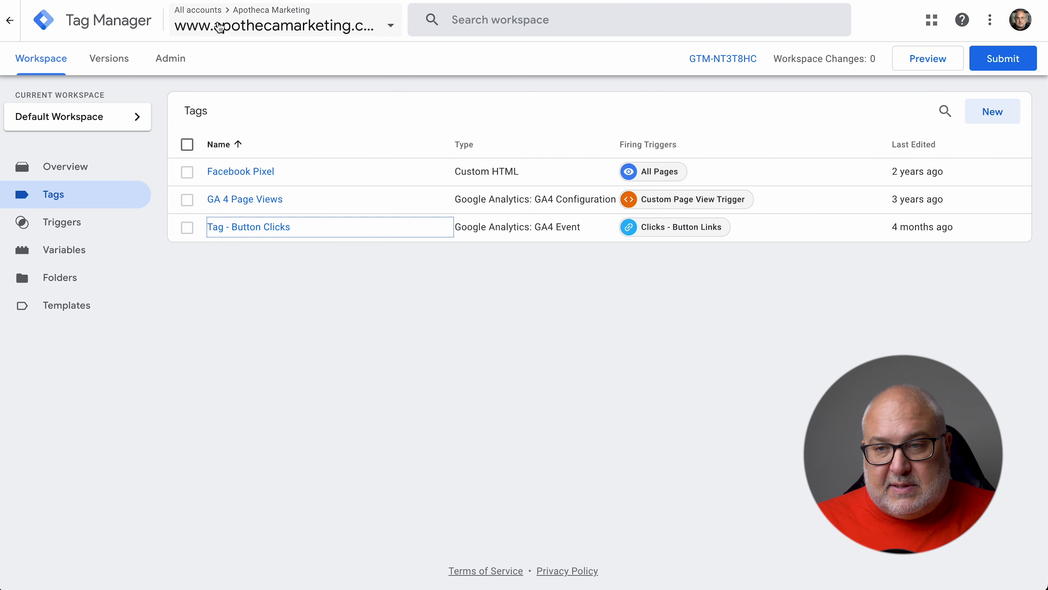
Launch Preview and connect Tag Assistant to apothecamarketing.com
left_click(928, 62)
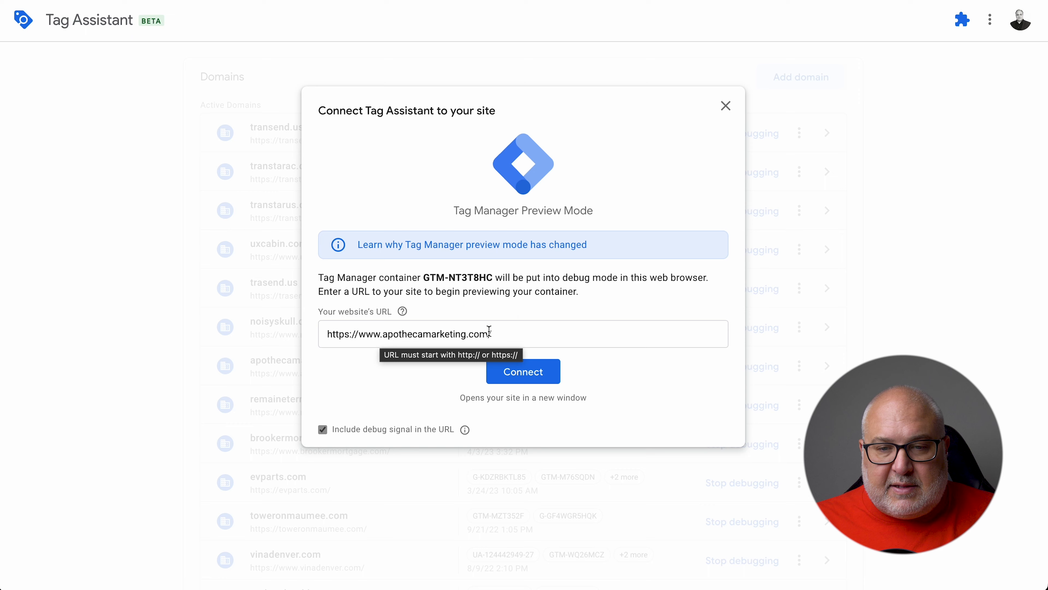
left_click(523, 372)
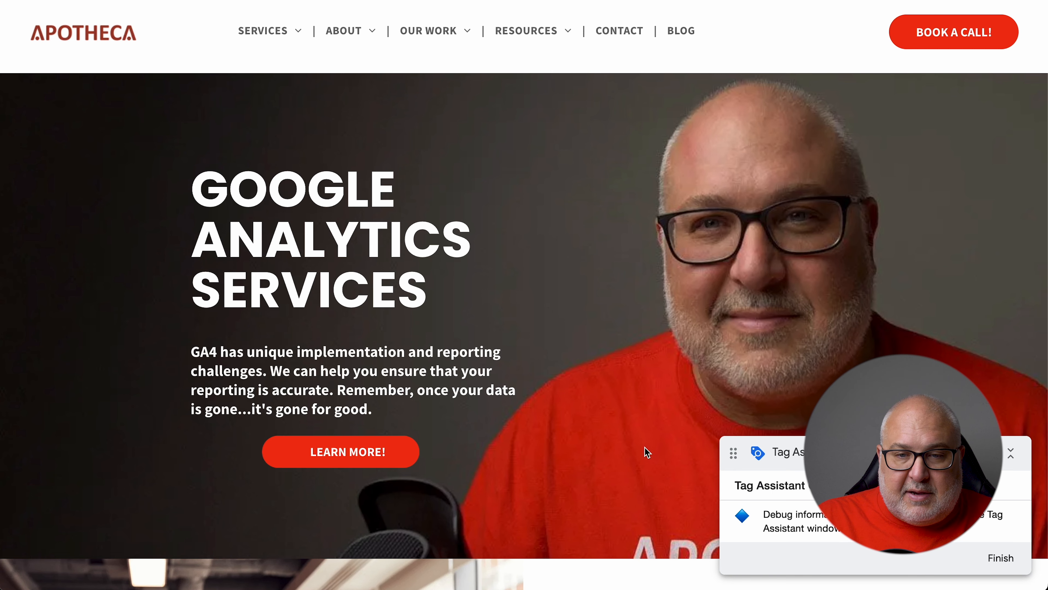
Click BOOK A CALL! in the homepage header to reach the free consultation page
scroll(645, 447, "down", 2)
scroll(644, 447, "up", 2)
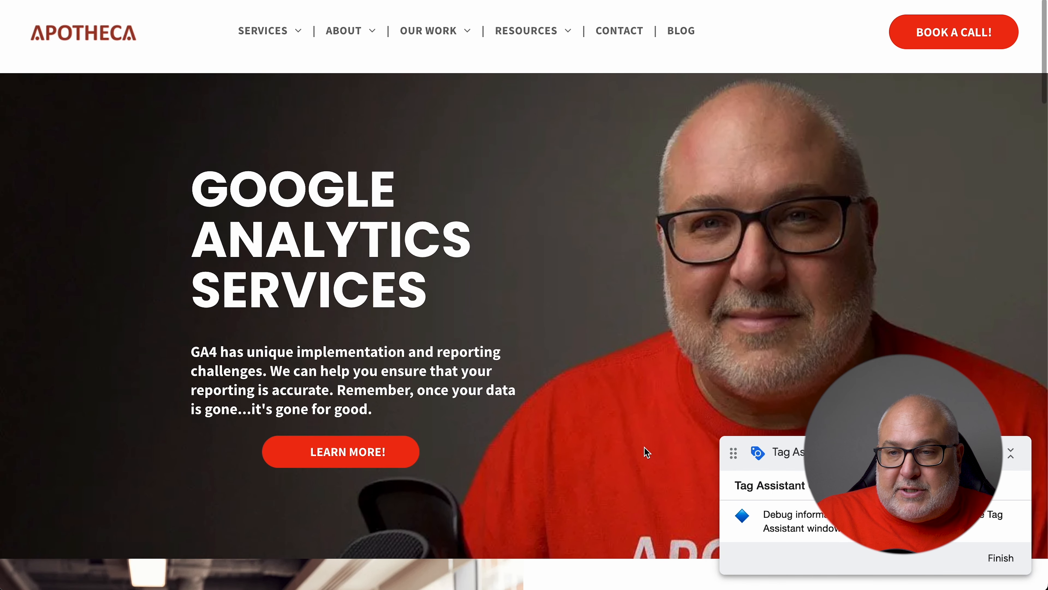
left_click(949, 33)
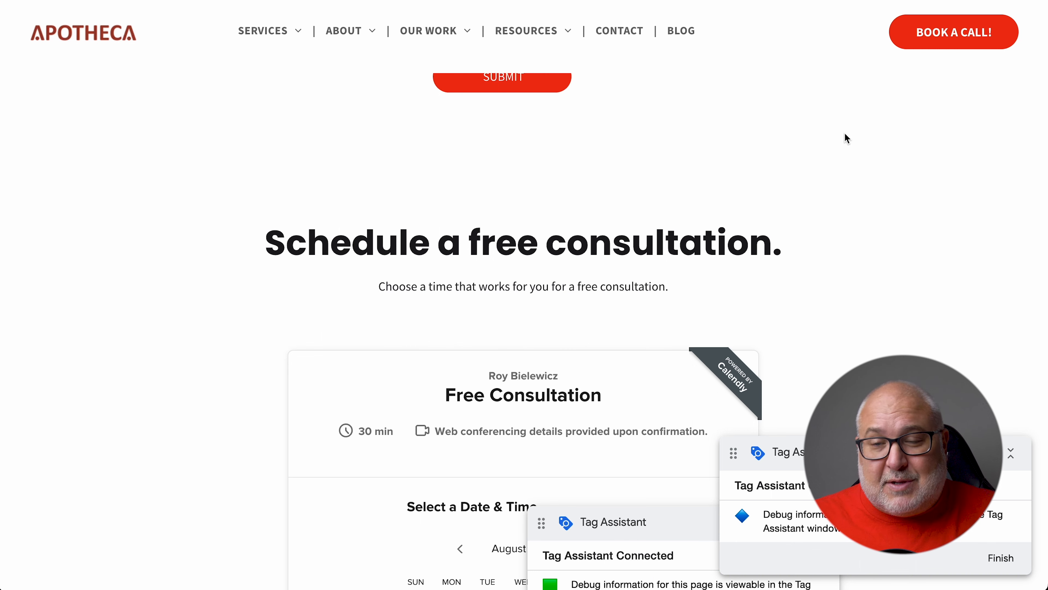
scroll(846, 138, "up", 2)
scroll(847, 138, "down", 3)
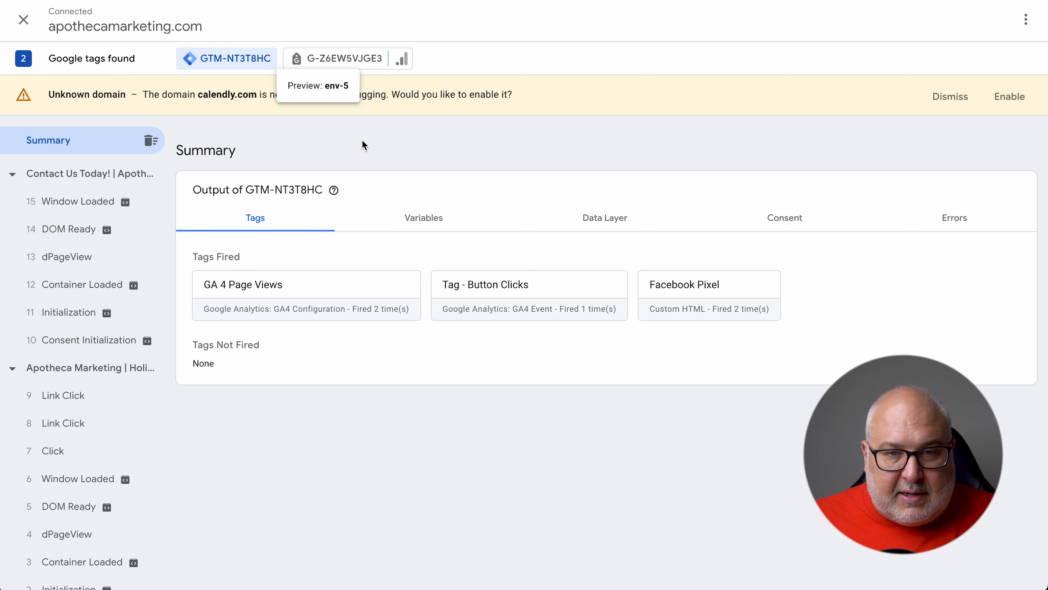
Select the Contact Us page, inspect Link Click events 9 and 8, and show their Variables
left_click(89, 184)
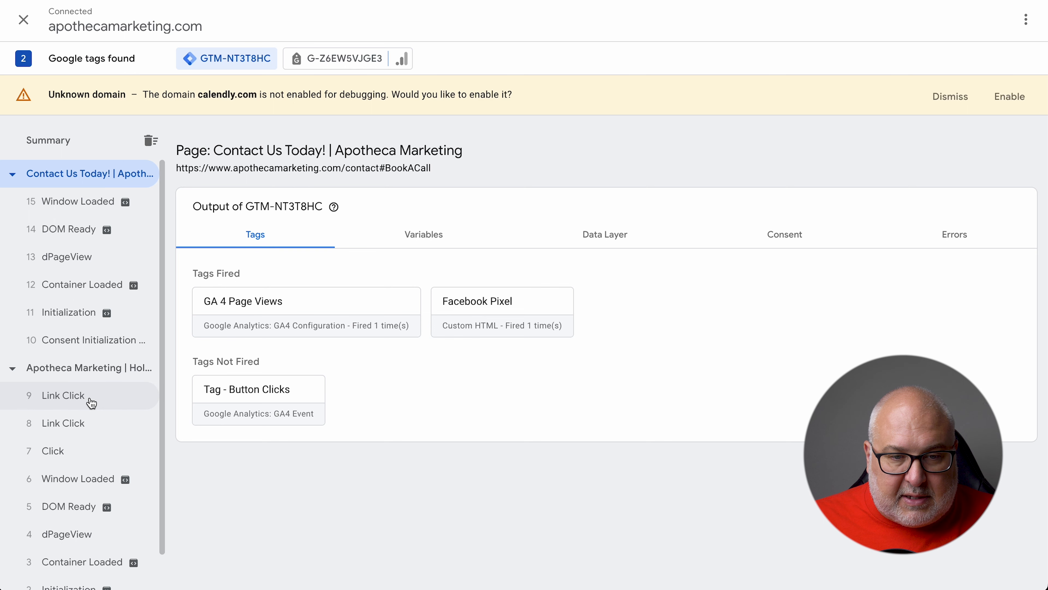
left_click(66, 396)
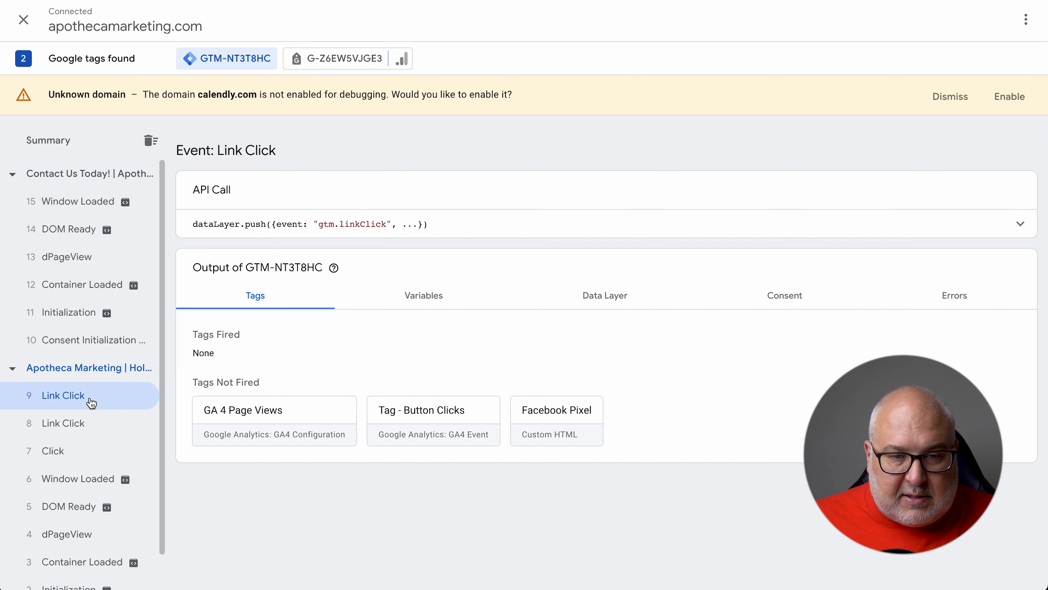
left_click(89, 423)
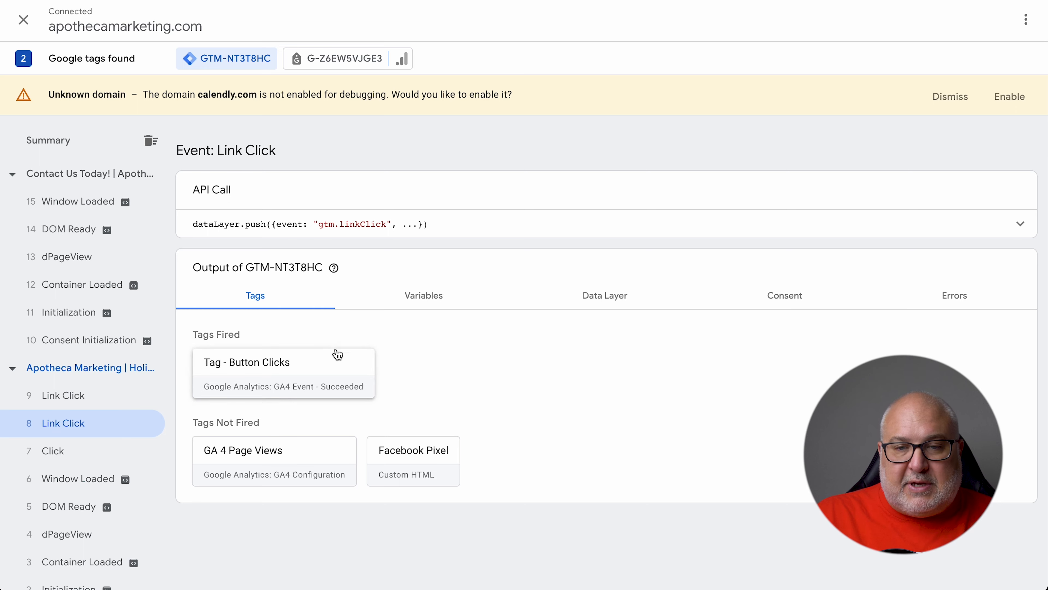
left_click(417, 297)
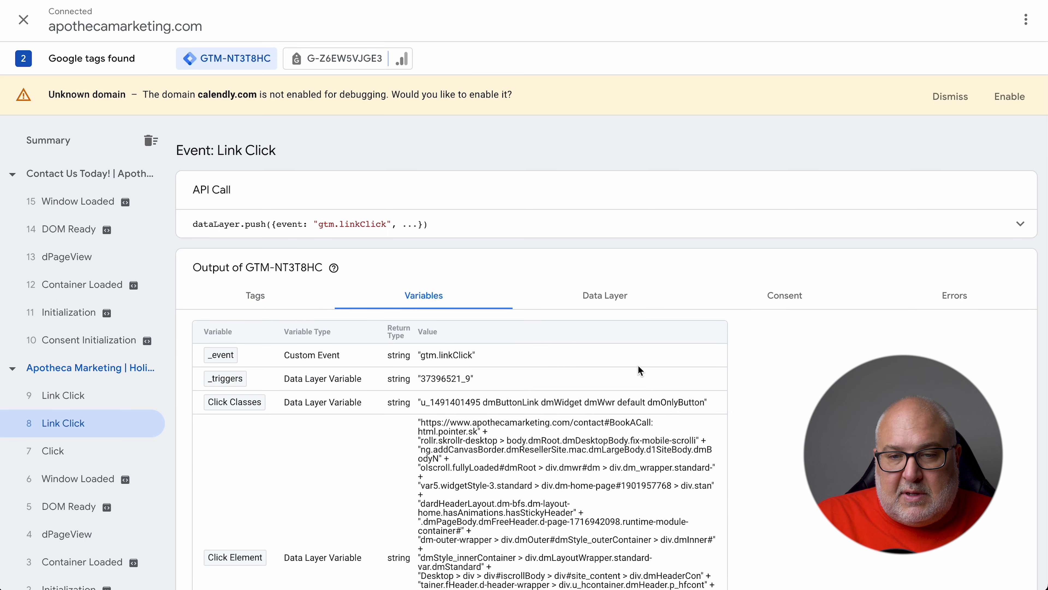
scroll(696, 391, "down", 4)
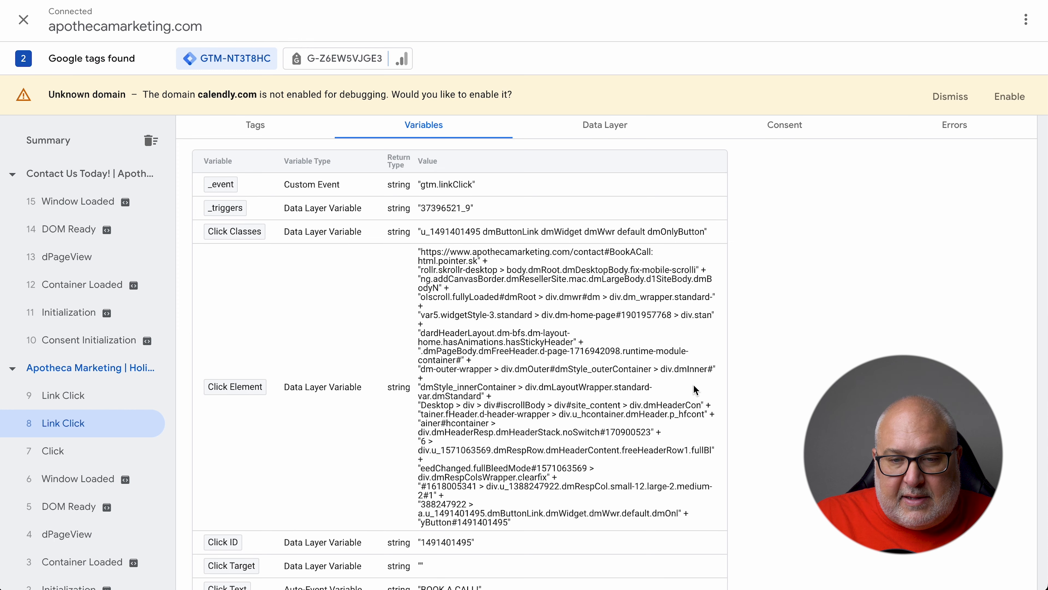
scroll(696, 391, "down", 4)
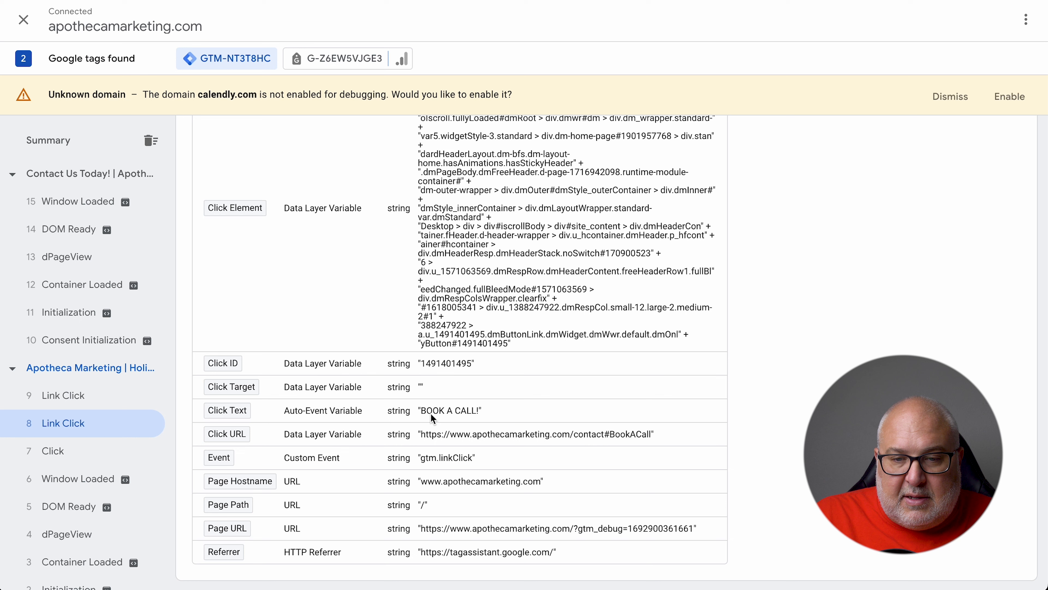
mouse_move(425, 414)
left_mouse_down()
mouse_move(471, 414)
mouse_move(426, 415)
left_mouse_up()
left_click(583, 433)
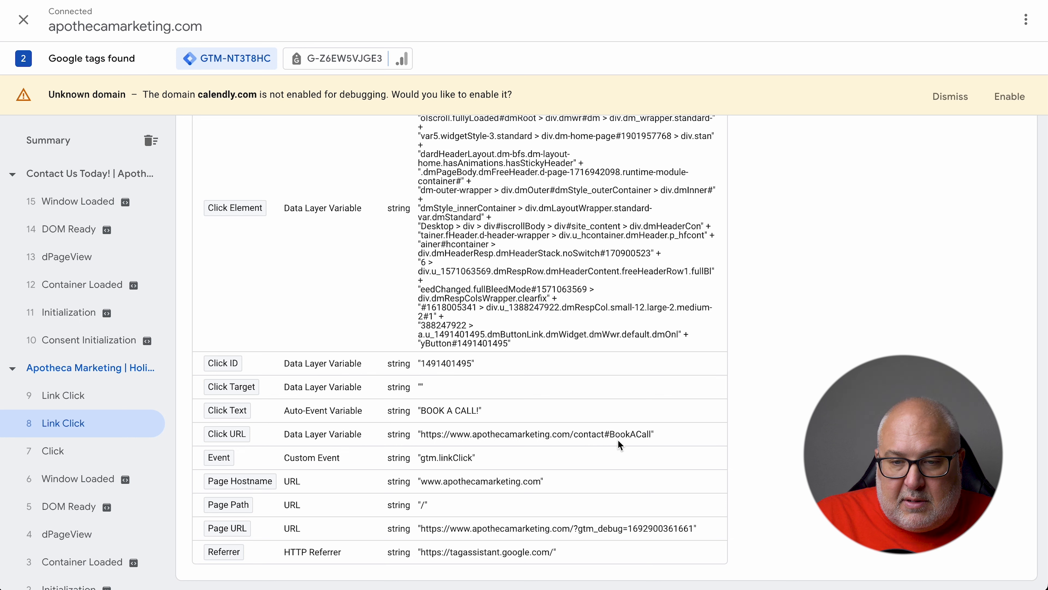
left_click_drag(656, 433, 521, 434)
left_click_drag(542, 481, 425, 488)
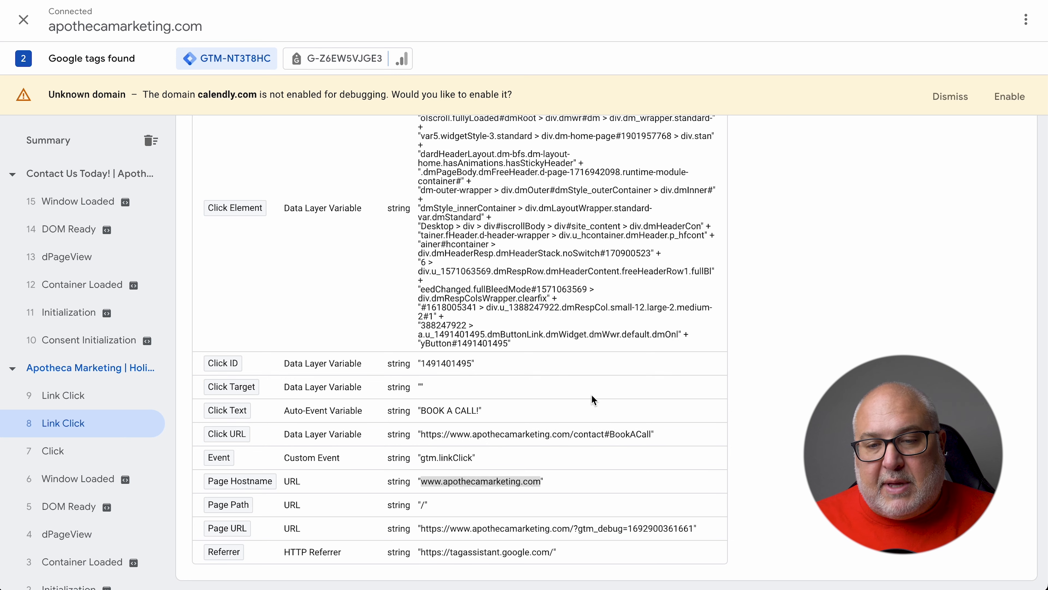
scroll(800, 288, "up", 3)
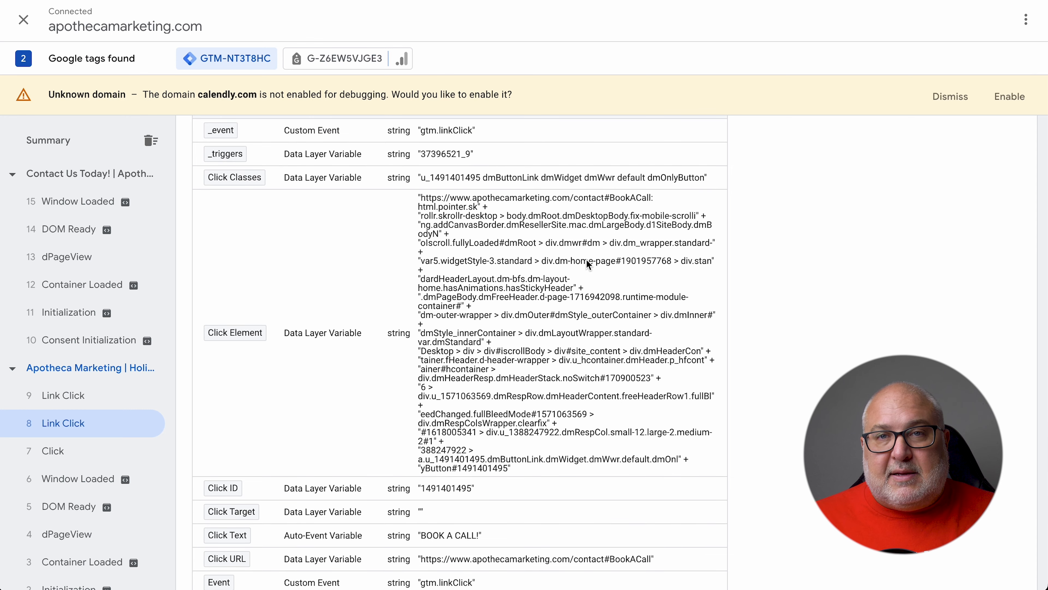
scroll(627, 310, "down", 3)
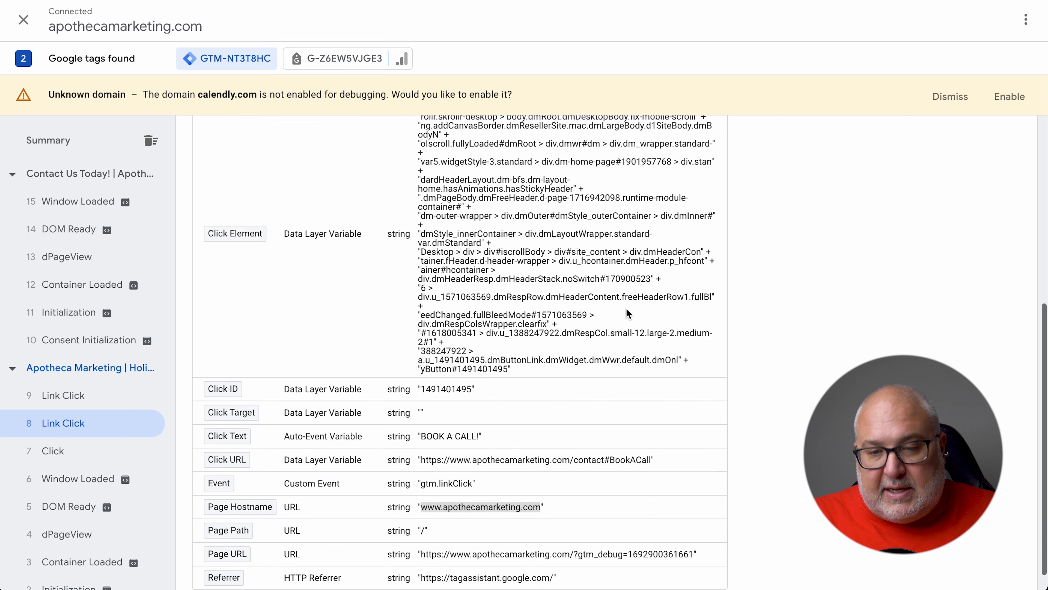
scroll(626, 309, "up", 3)
scroll(625, 307, "up", 5)
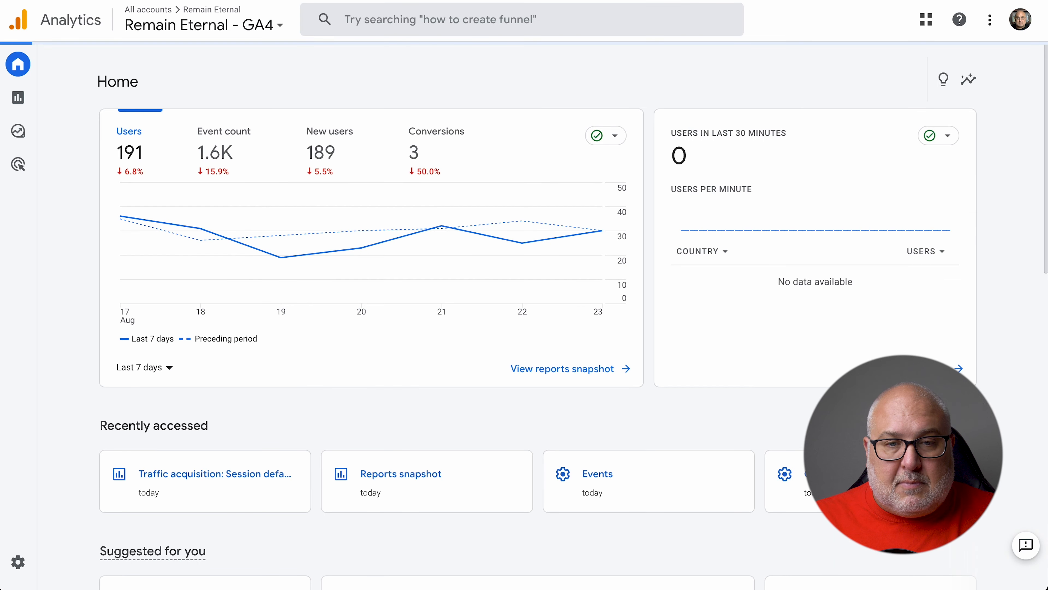
Switch Google Analytics to the Apotheca Marketing property
left_click(207, 32)
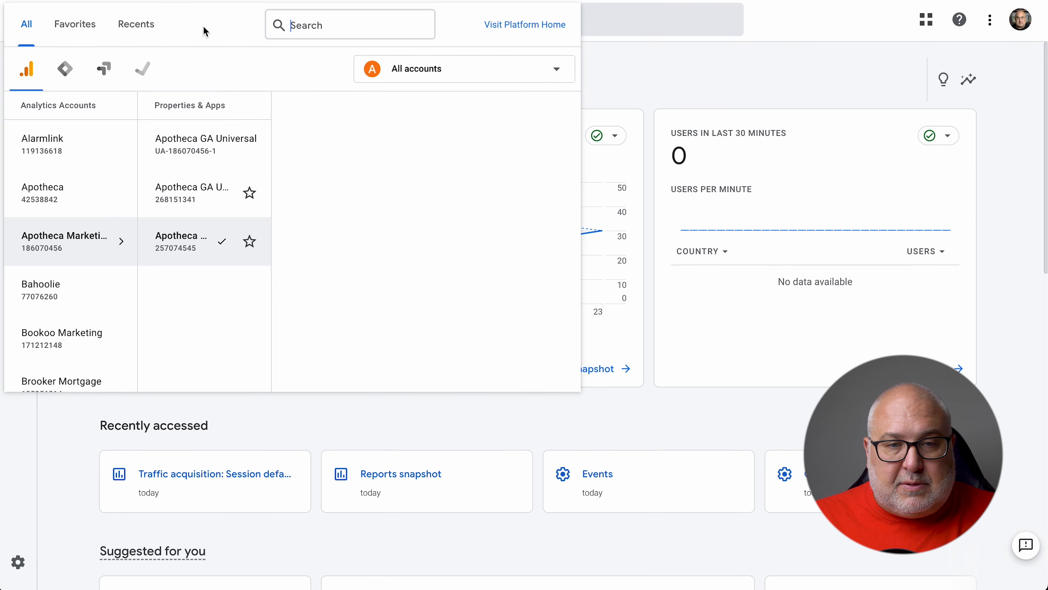
left_click(863, 67)
left_click(1026, 23)
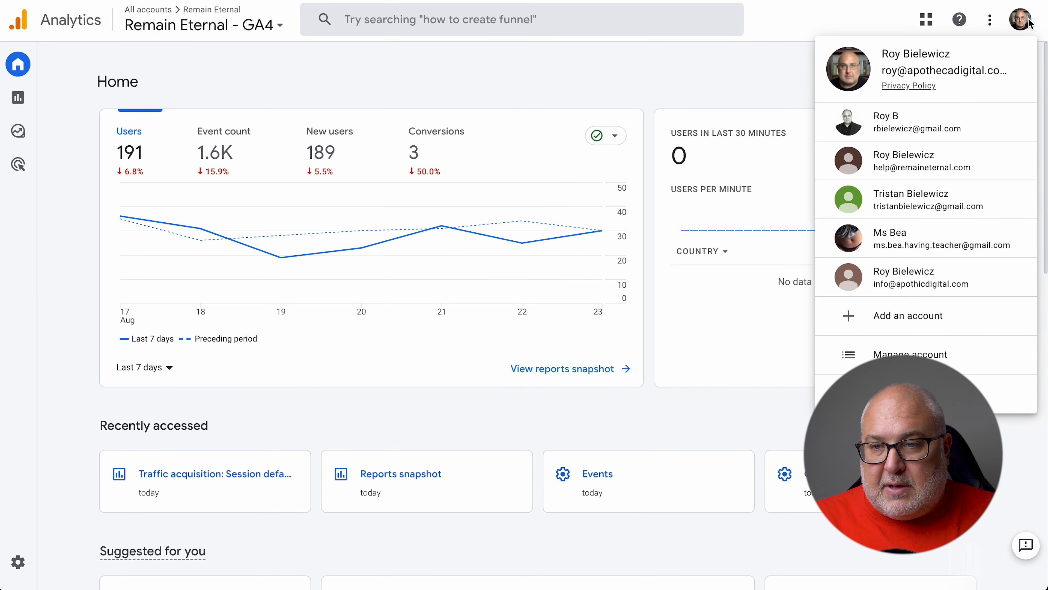
left_click(531, 112)
left_click(140, 25)
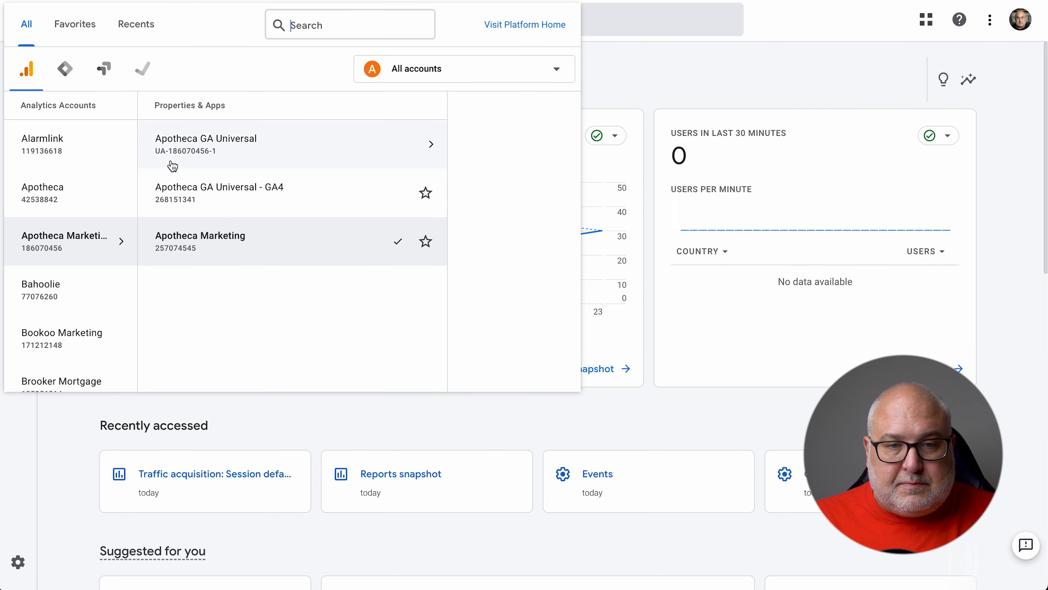
left_click(321, 243)
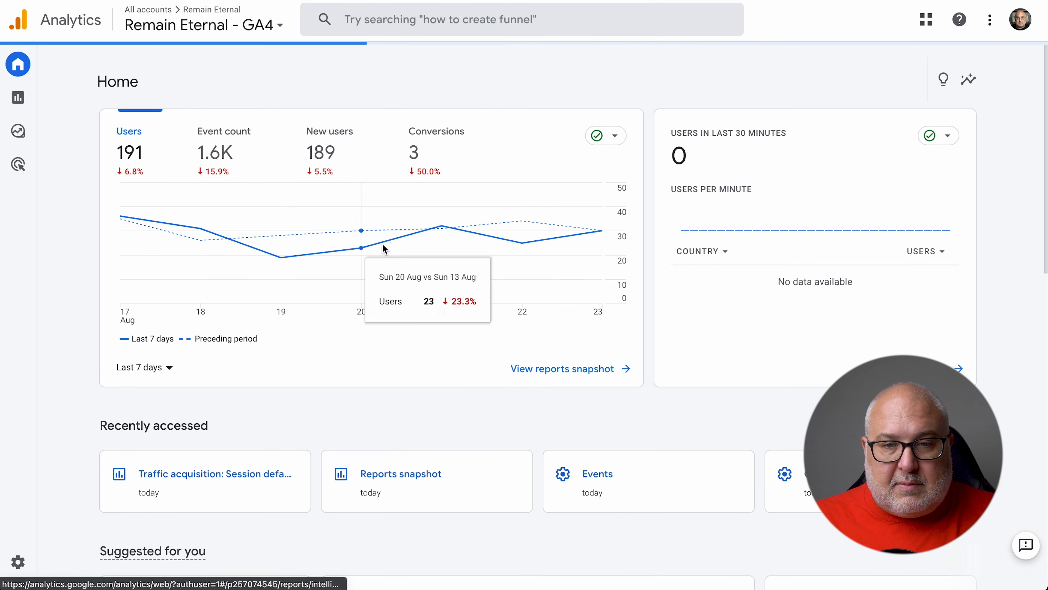
Go to DebugView under Admin to see page_view, click_button and session_start events
left_click(20, 563)
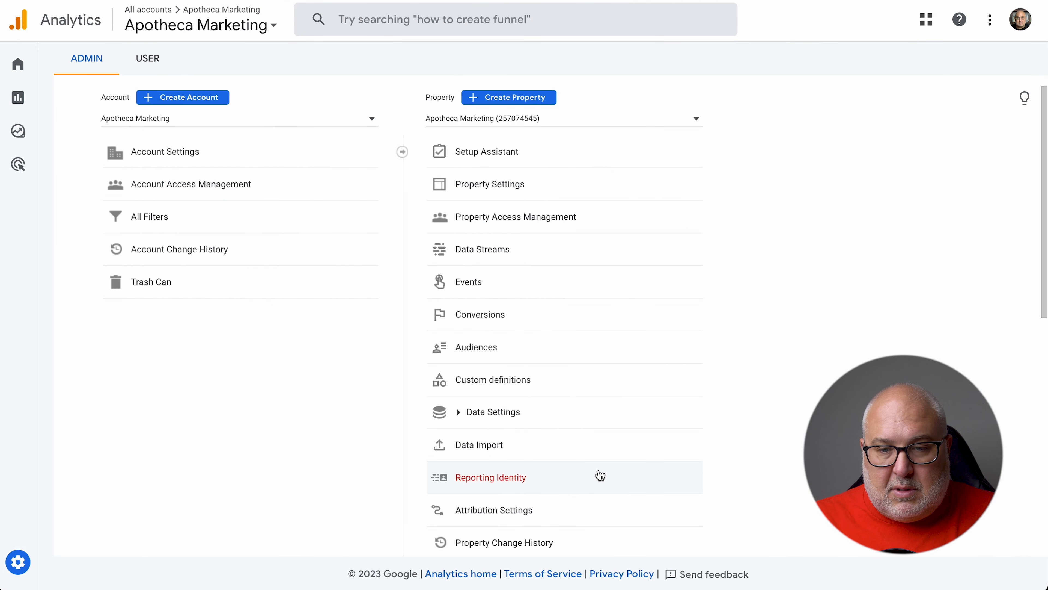
scroll(600, 475, "down", 4)
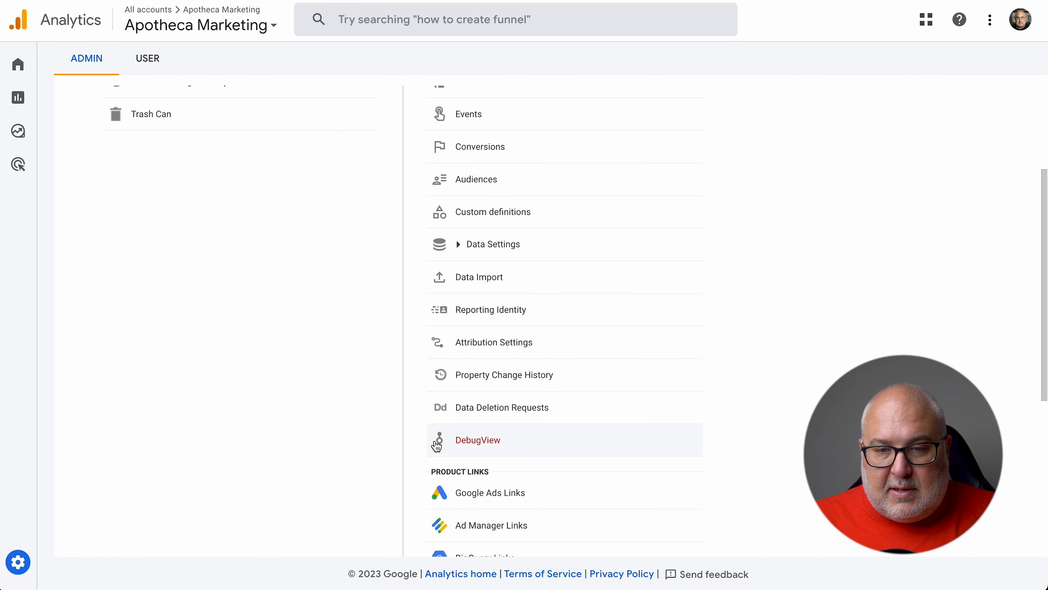
left_click(437, 441)
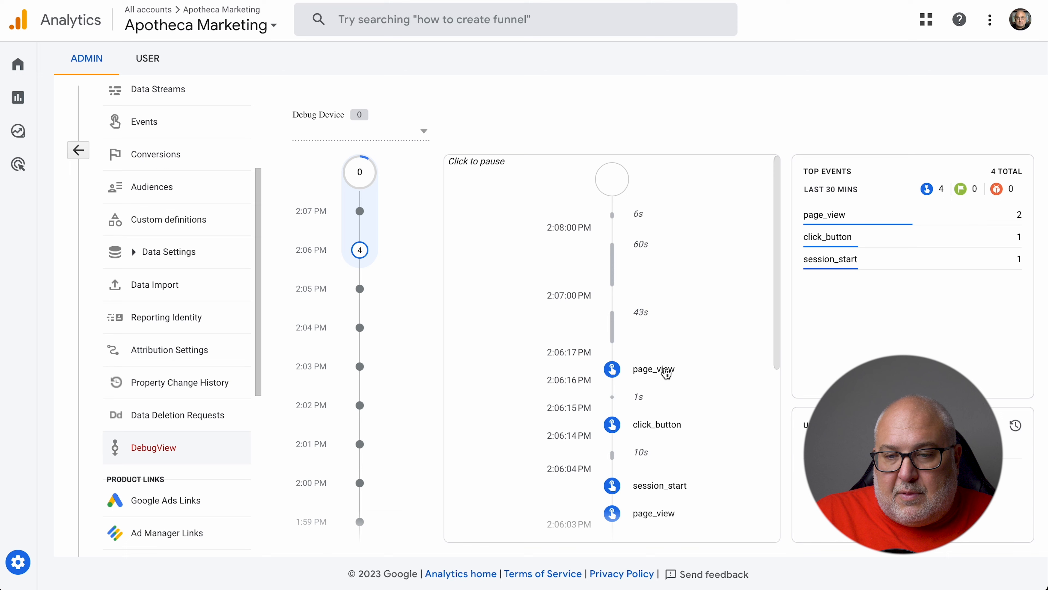
scroll(726, 406, "down", 3)
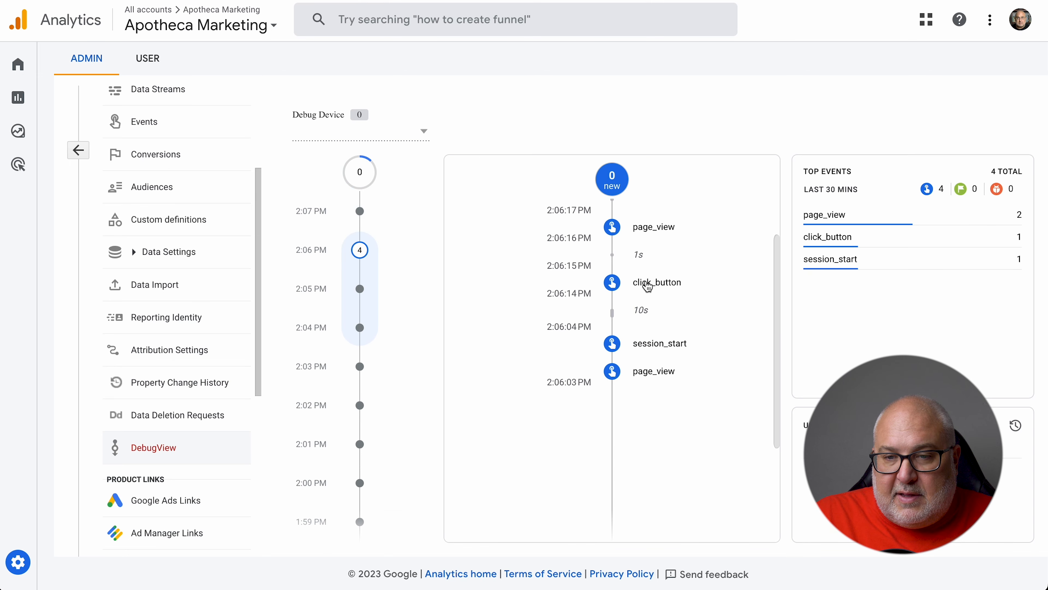
left_click(656, 284)
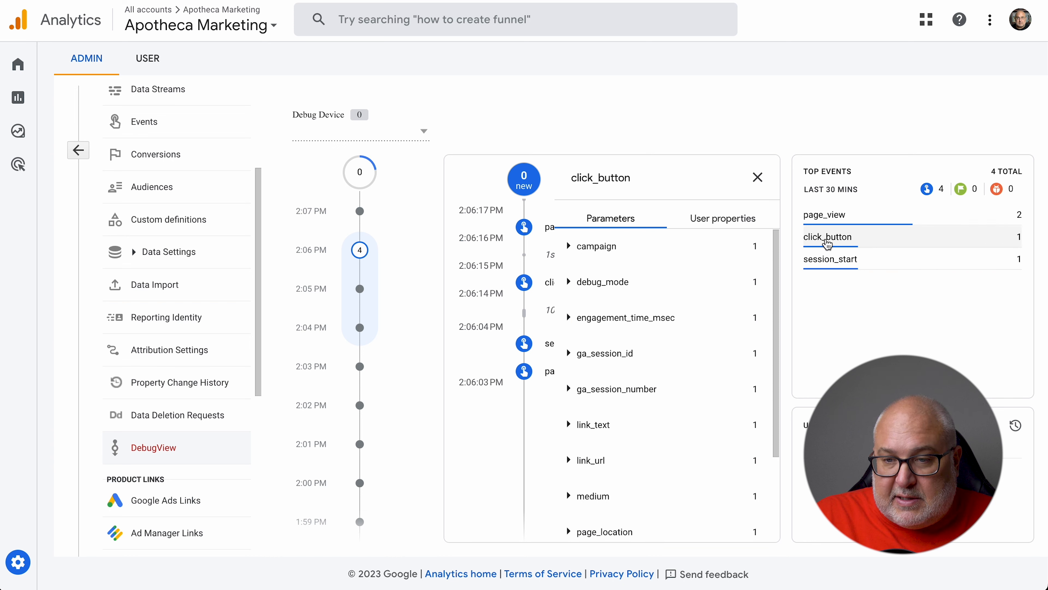
left_click(828, 238)
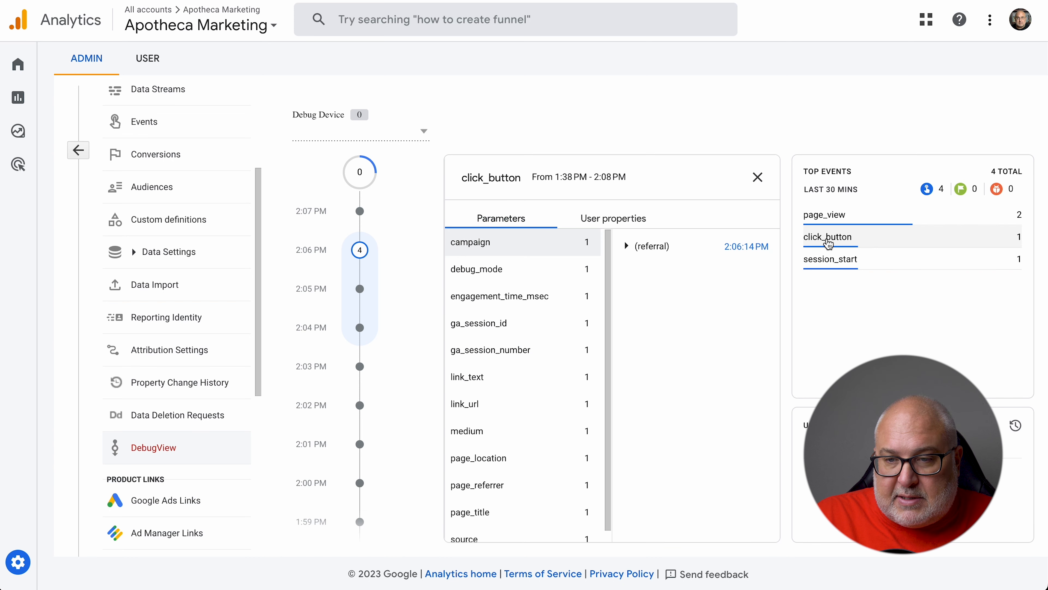
left_click(628, 247)
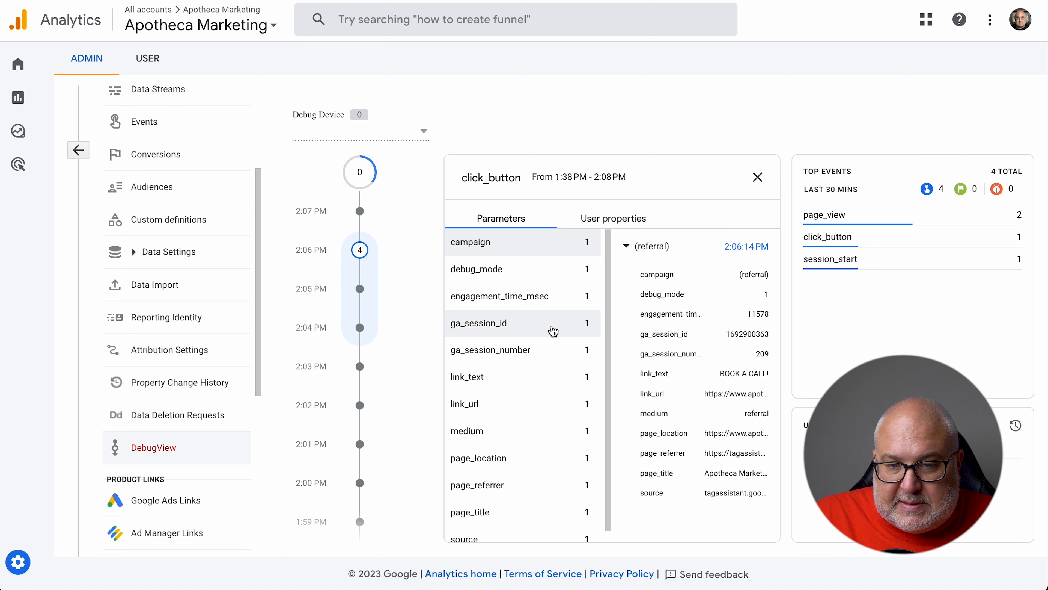
left_click(528, 380)
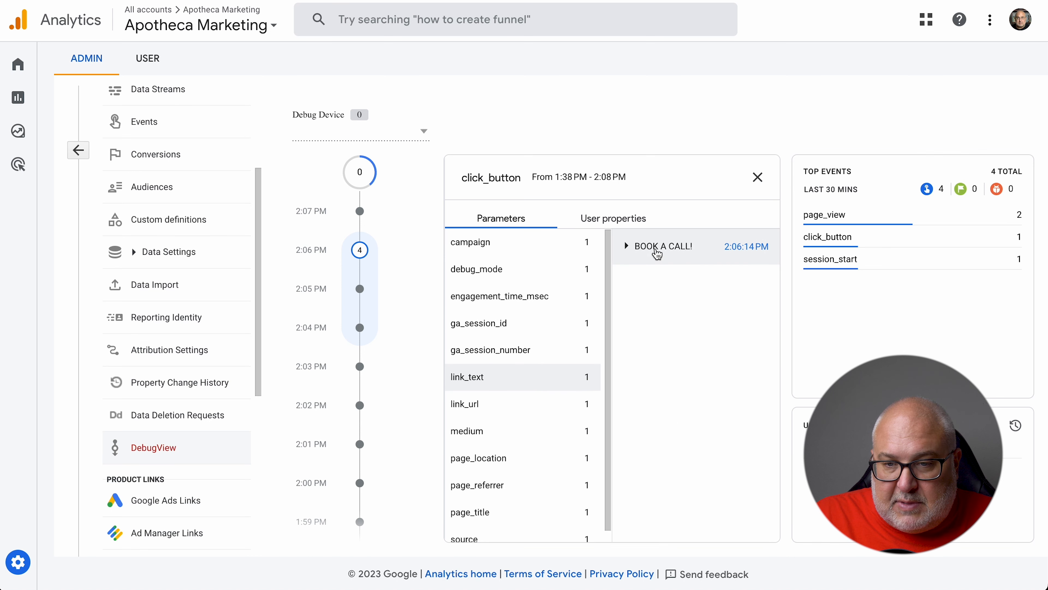
left_click(499, 412)
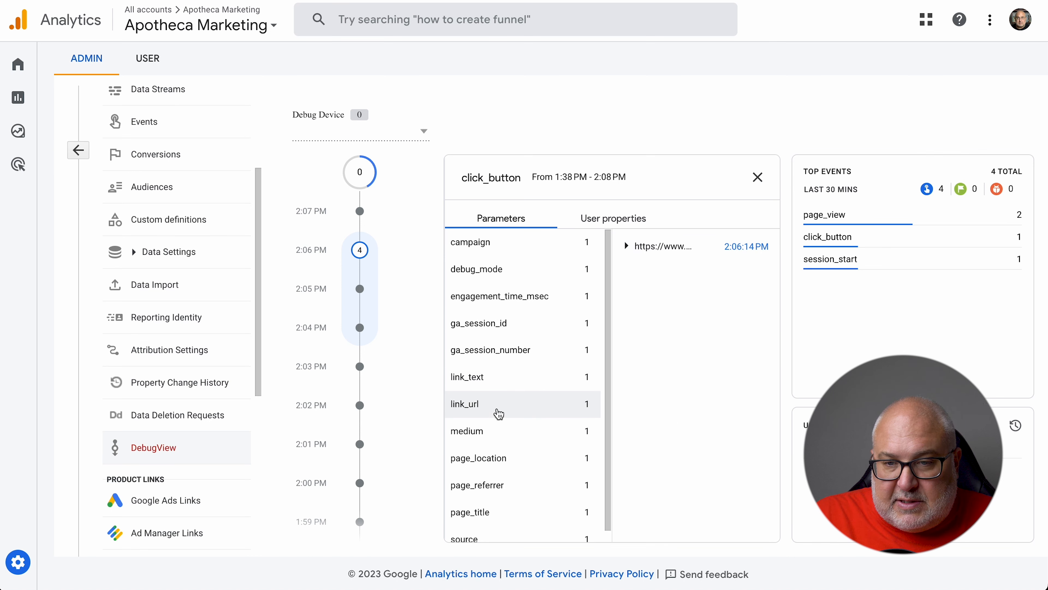
left_click(627, 248)
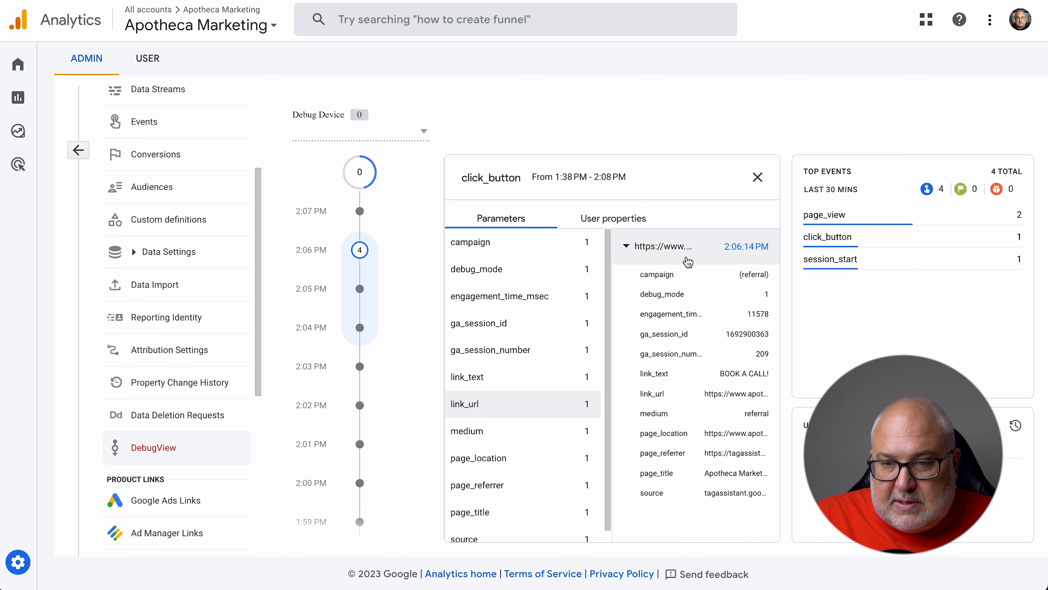
left_click(696, 253)
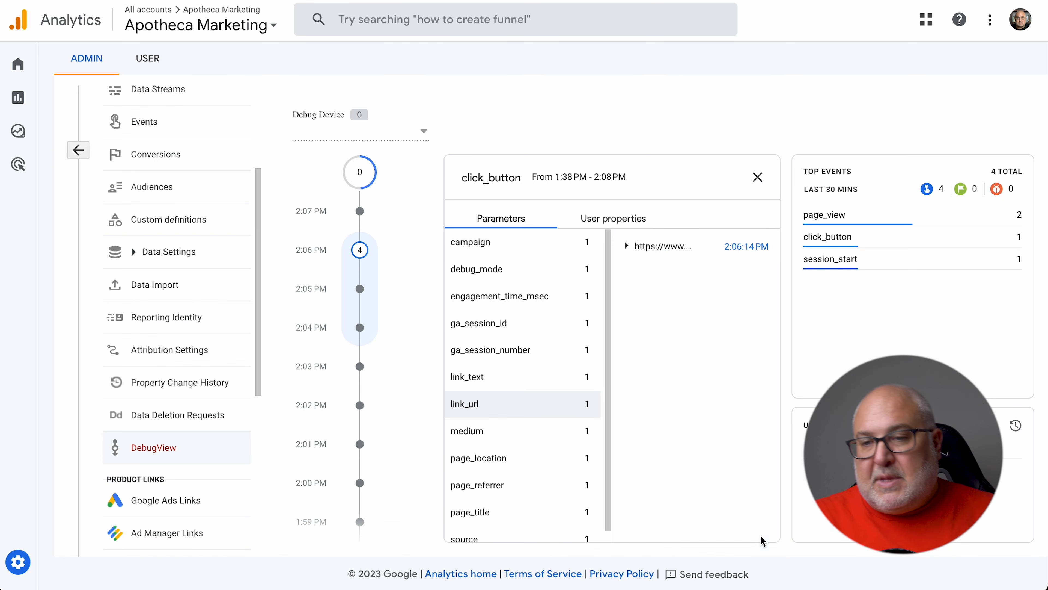
left_click(757, 178)
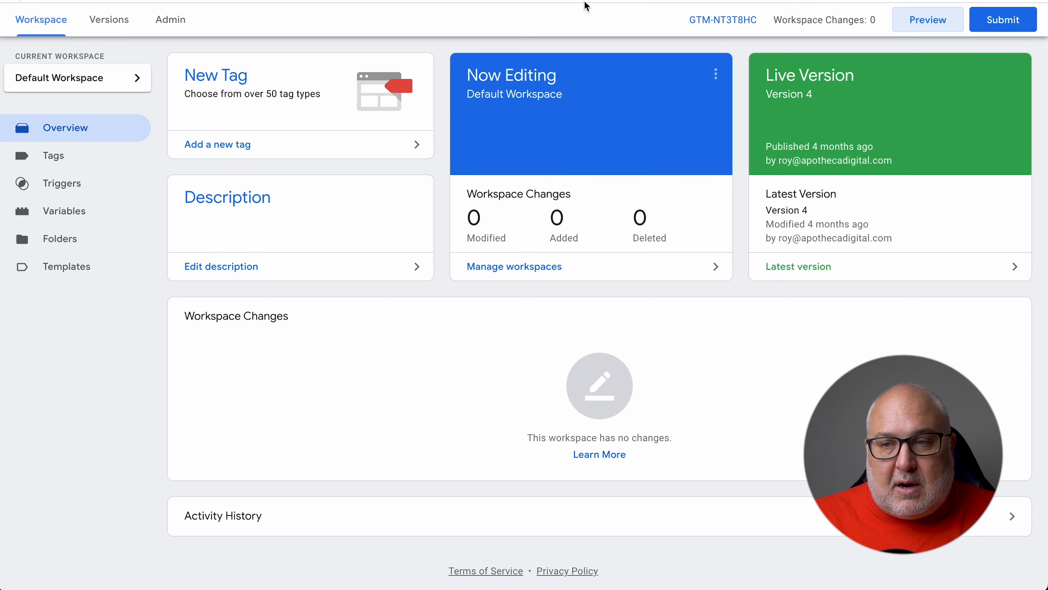
scroll(271, 299, "up", 2)
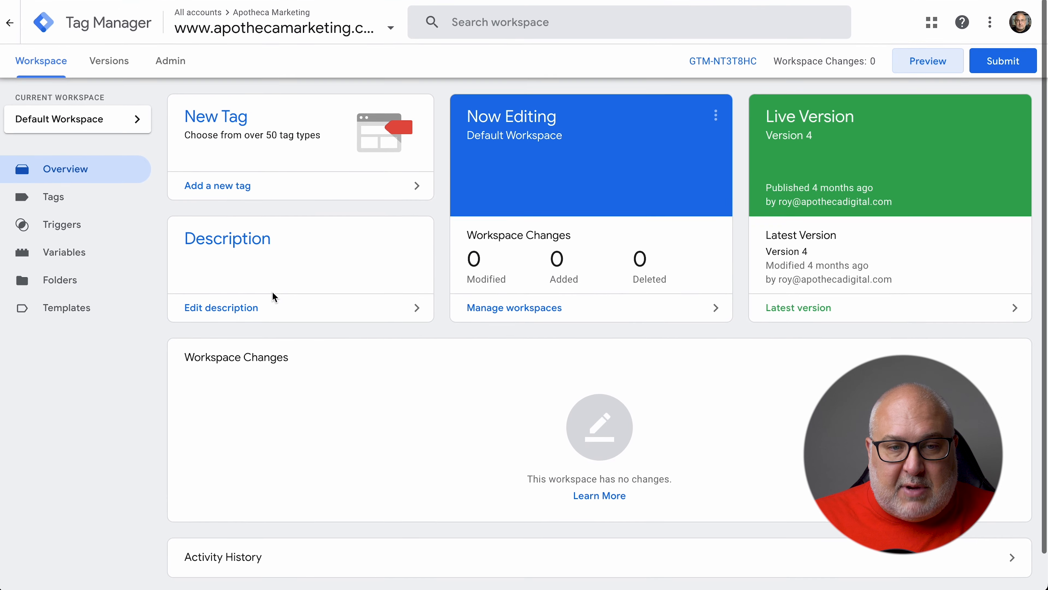
scroll(276, 296, "down", 2)
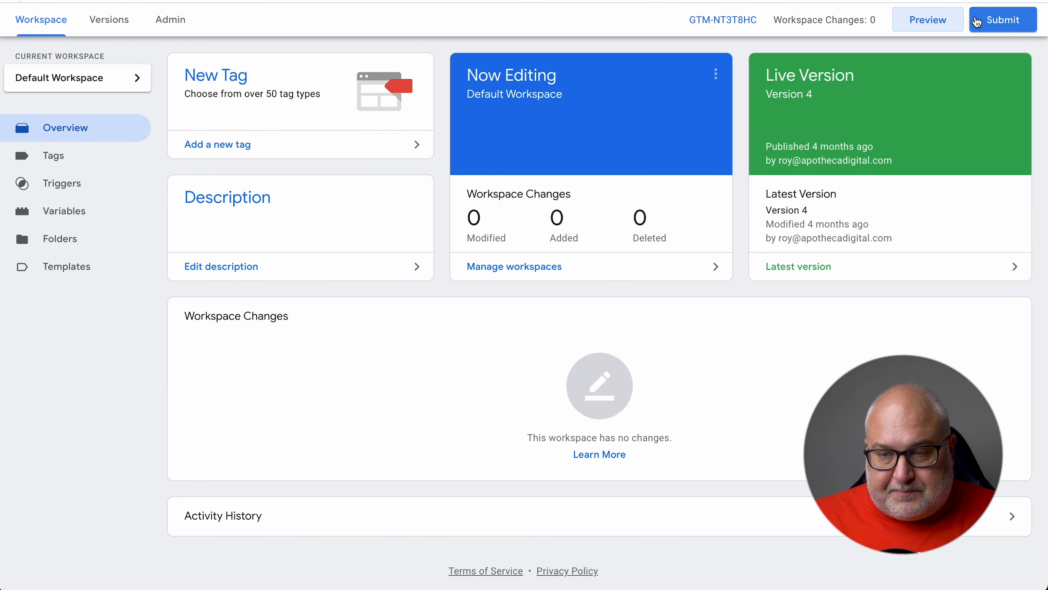
left_click(54, 155)
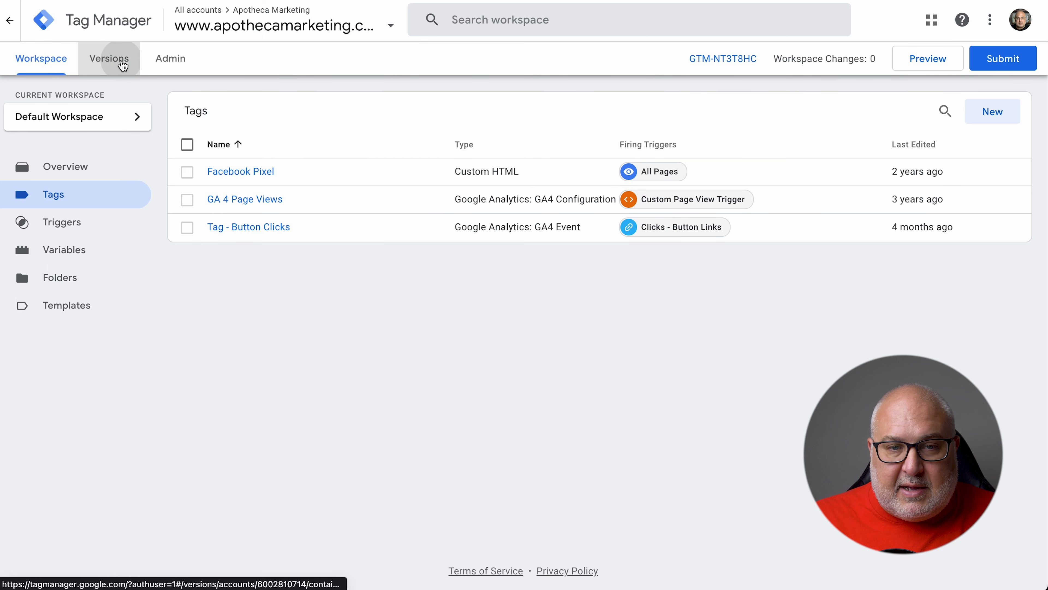
left_click(122, 64)
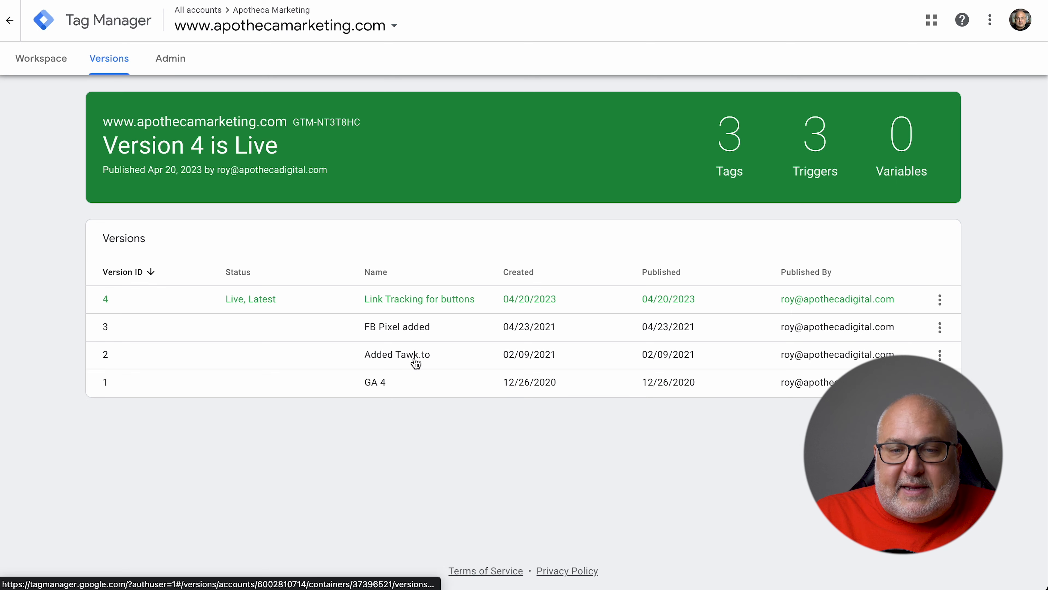
left_click(11, 23)
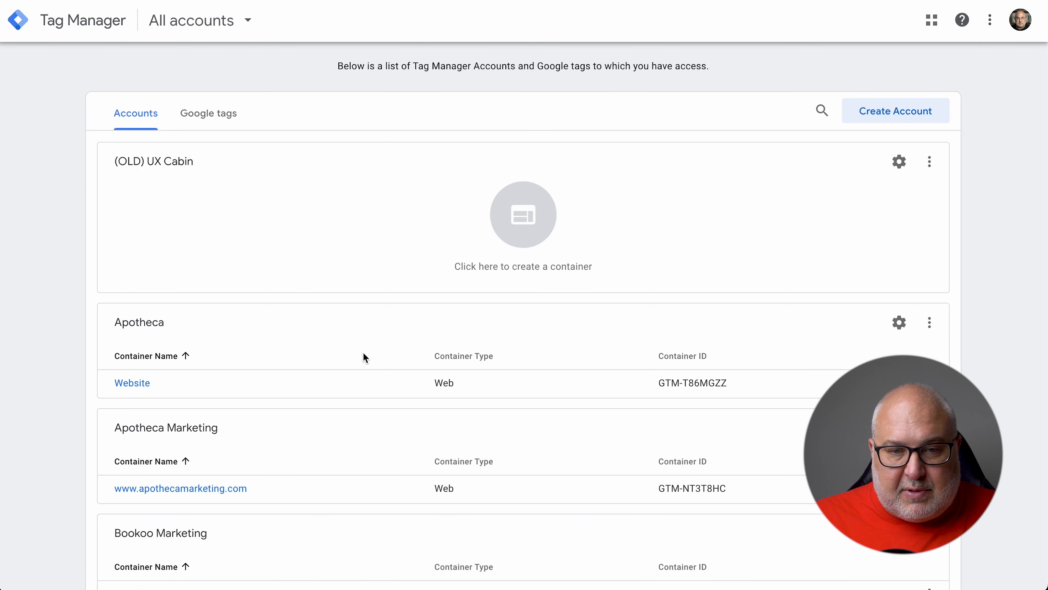
scroll(501, 375, "down", 3)
left_click(176, 335)
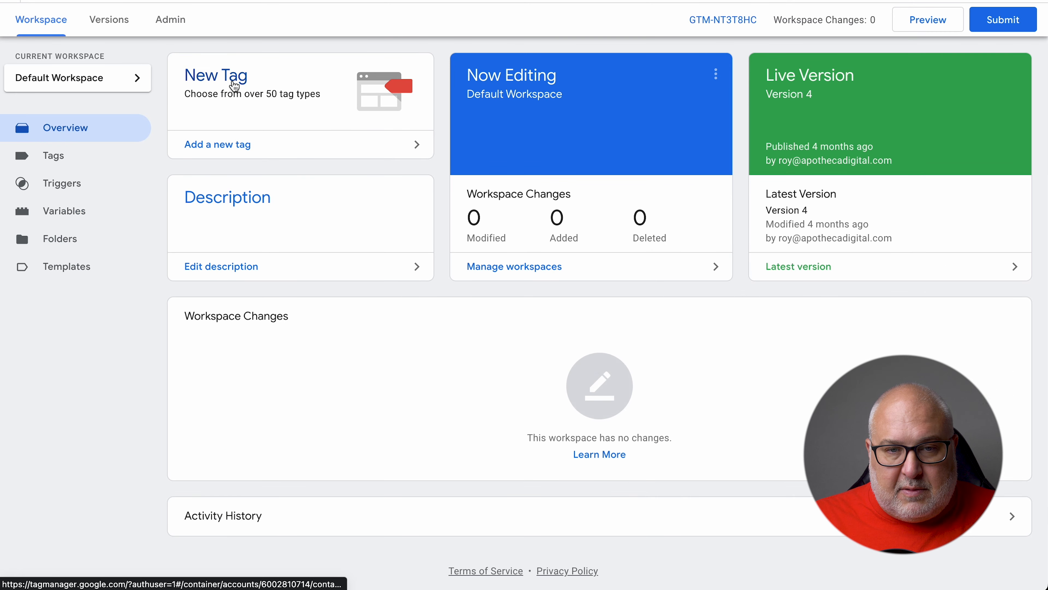
Start a new tag named 'Test' with the Custom HTML tag type
left_click(235, 86)
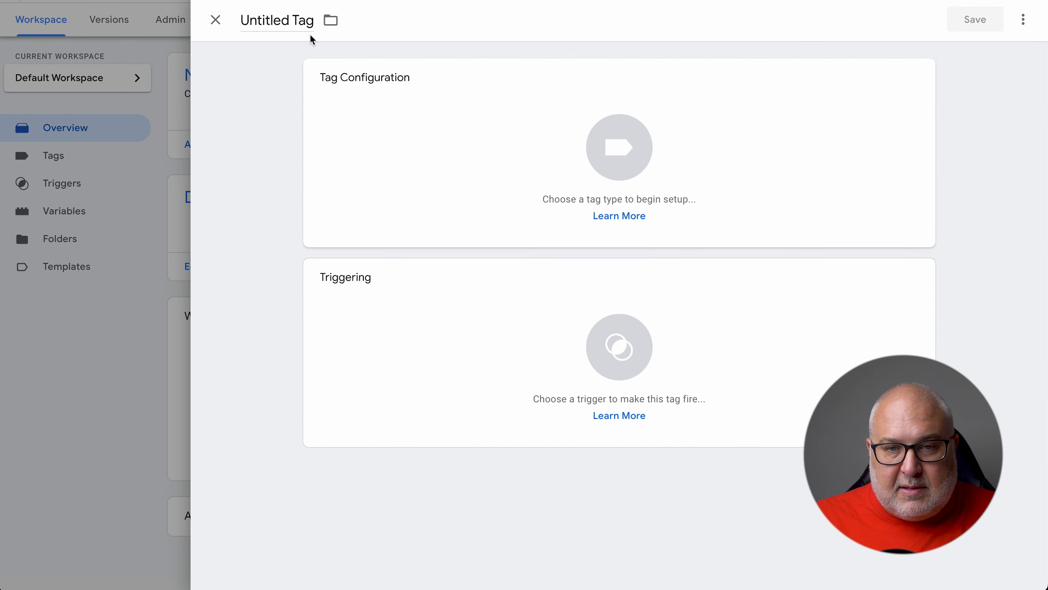
left_click(293, 24)
type("Test")
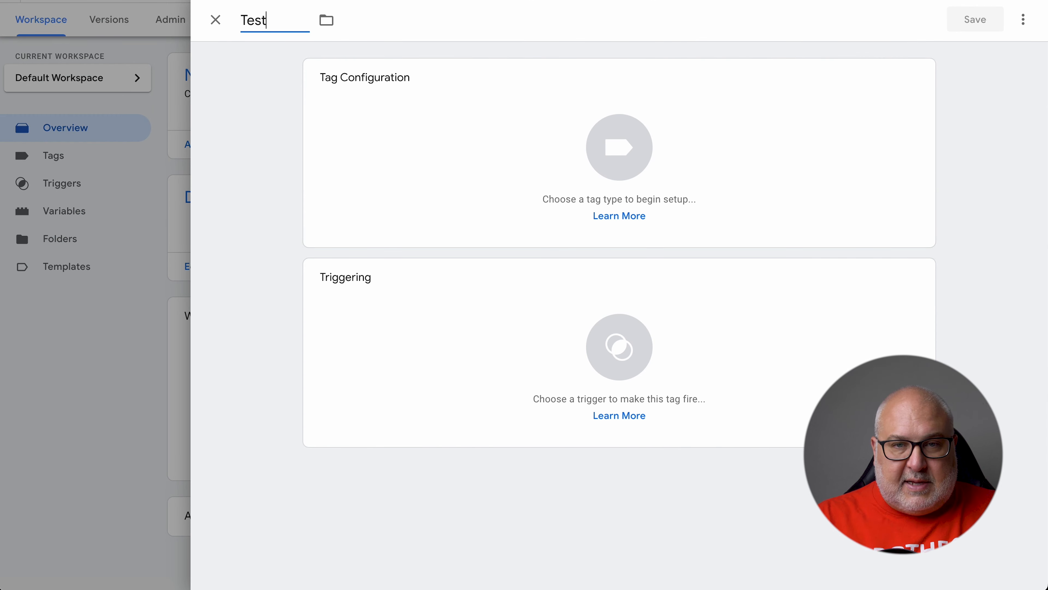
left_click(498, 158)
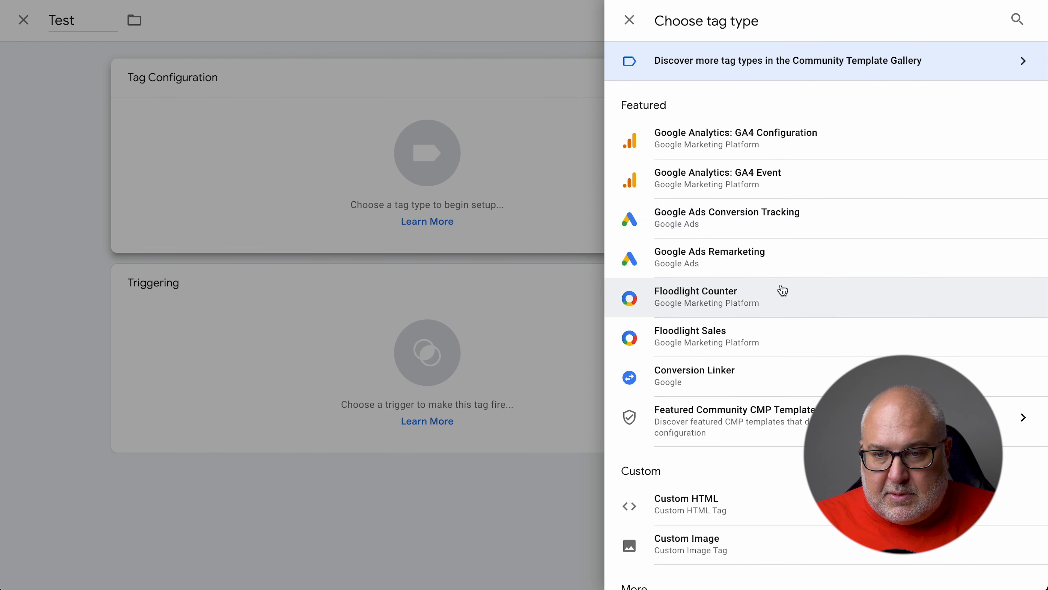
left_click(725, 502)
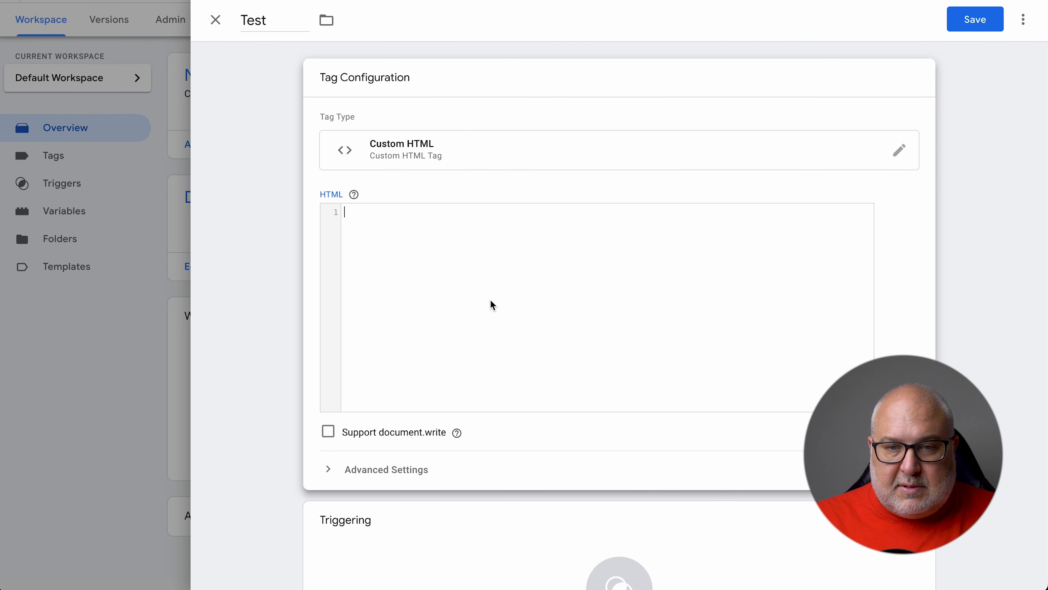
Set the Test tag to fire on the All Pages trigger
type("<t")
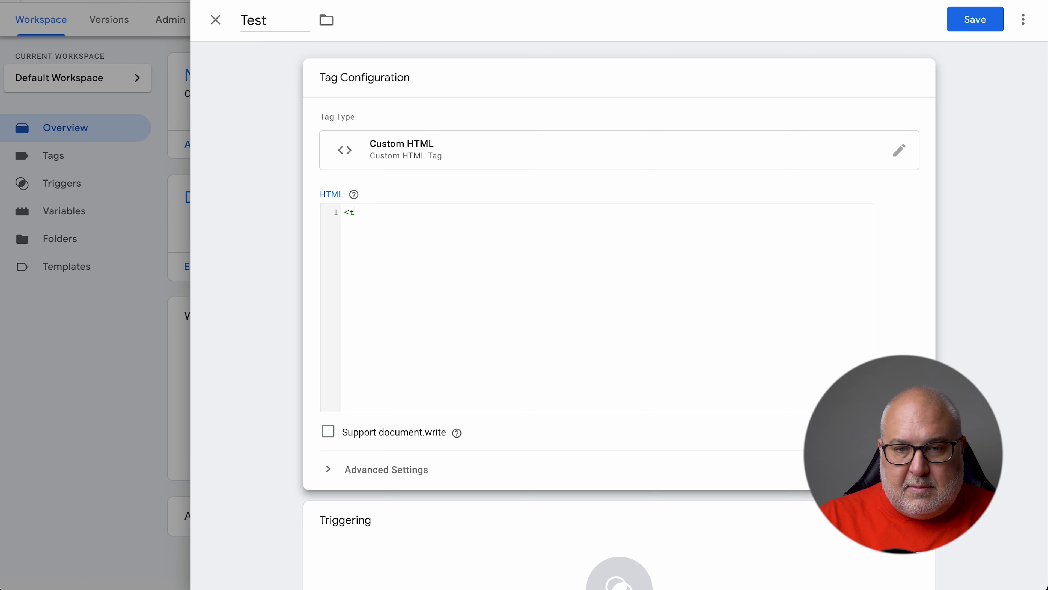
scroll(702, 430, "down", 2)
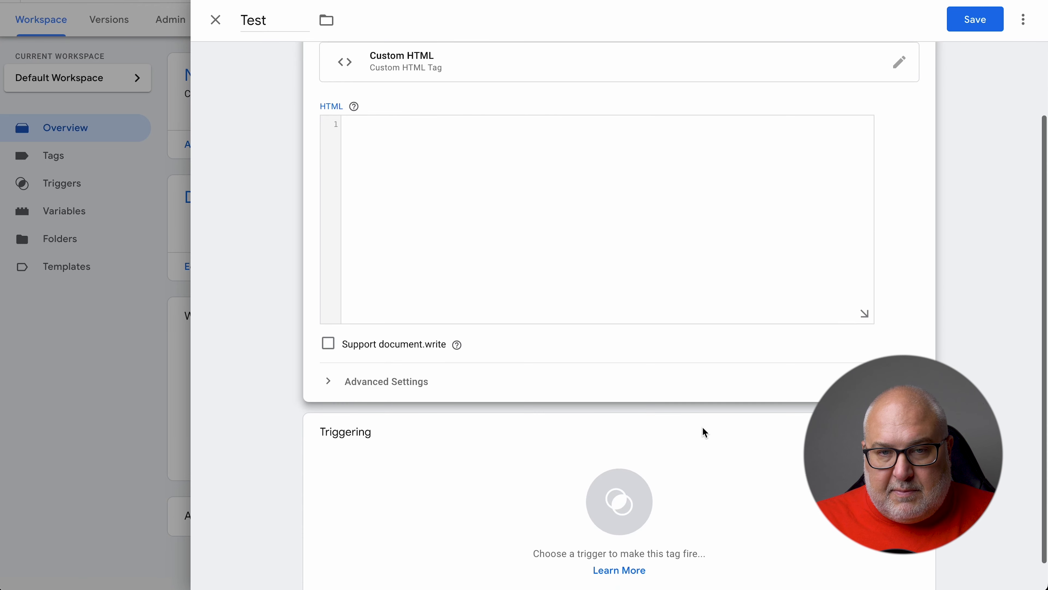
left_click(555, 499)
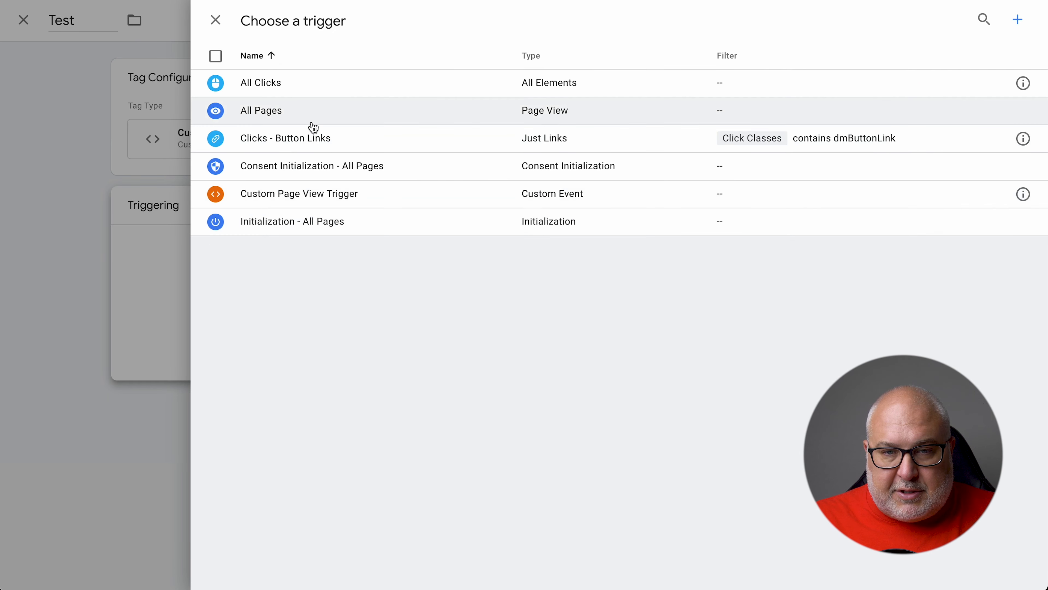
left_click(304, 111)
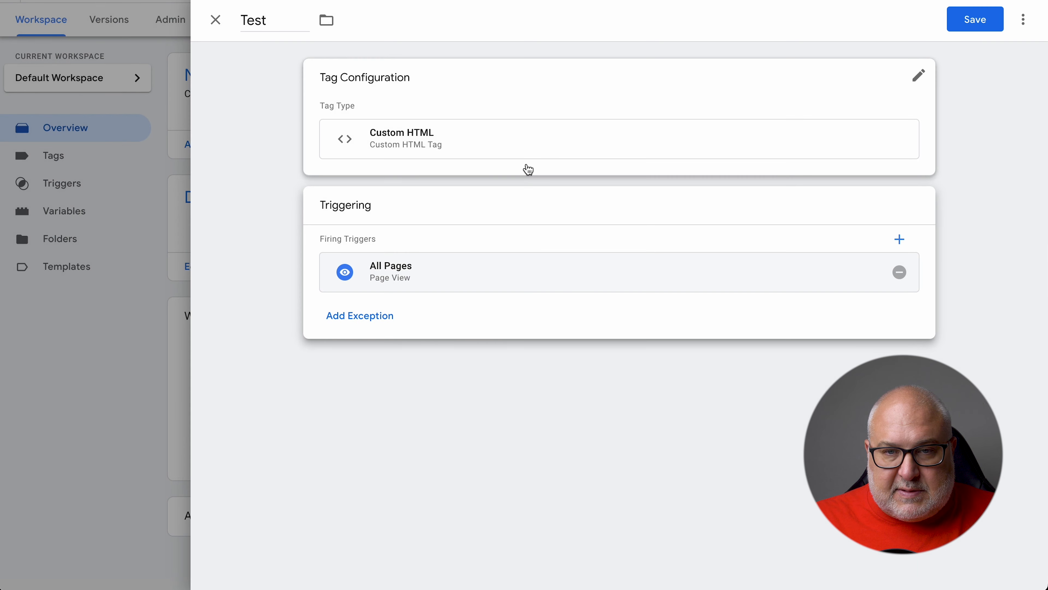
left_click(968, 22)
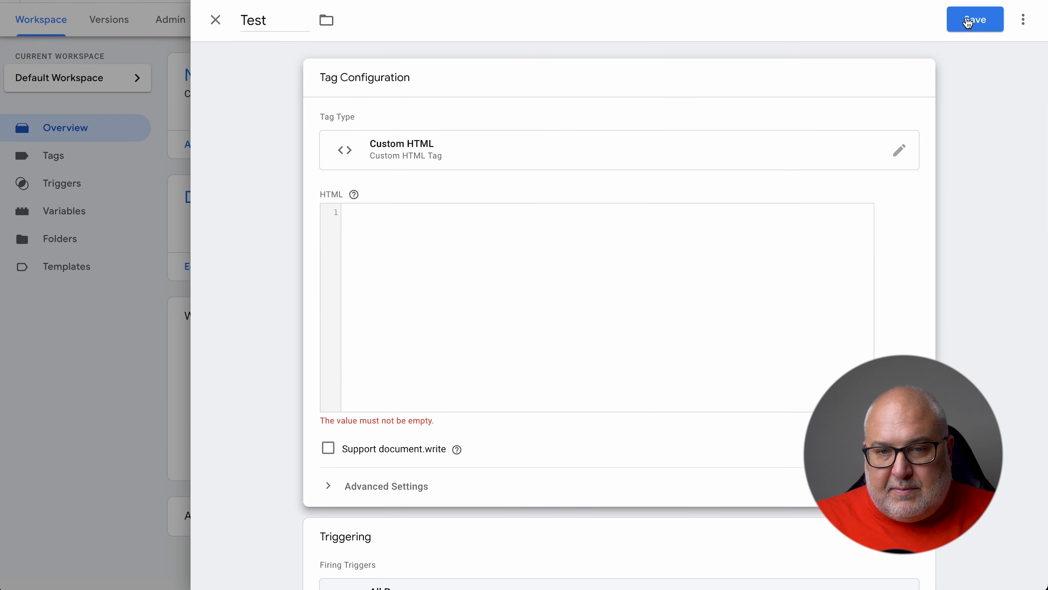
Enter '<test>' as the tag's HTML, save it, and return to the Tags list
left_click(617, 340)
type("<test>")
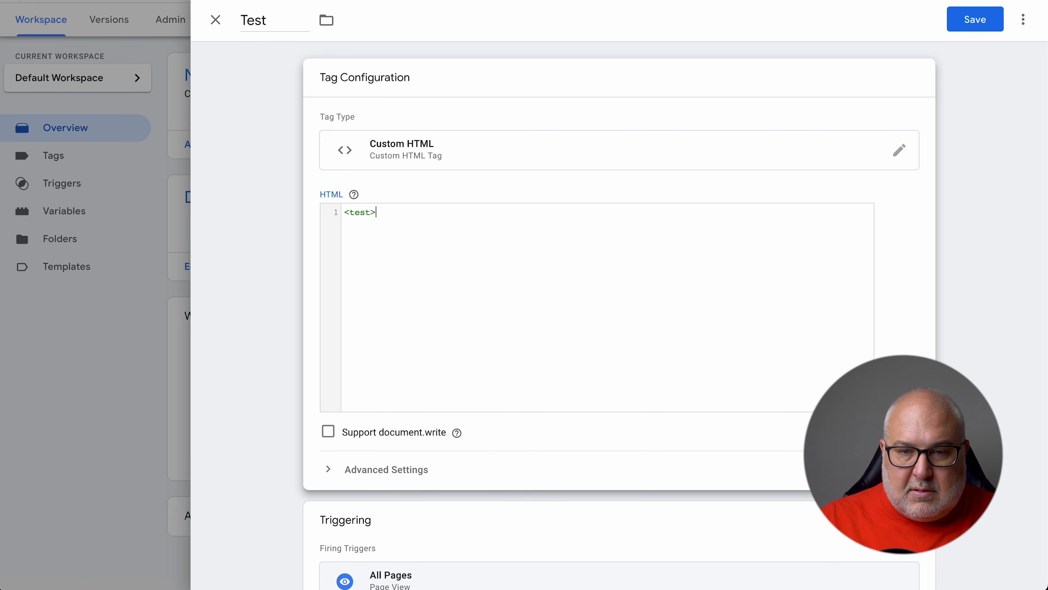
left_click(945, 346)
left_click(975, 20)
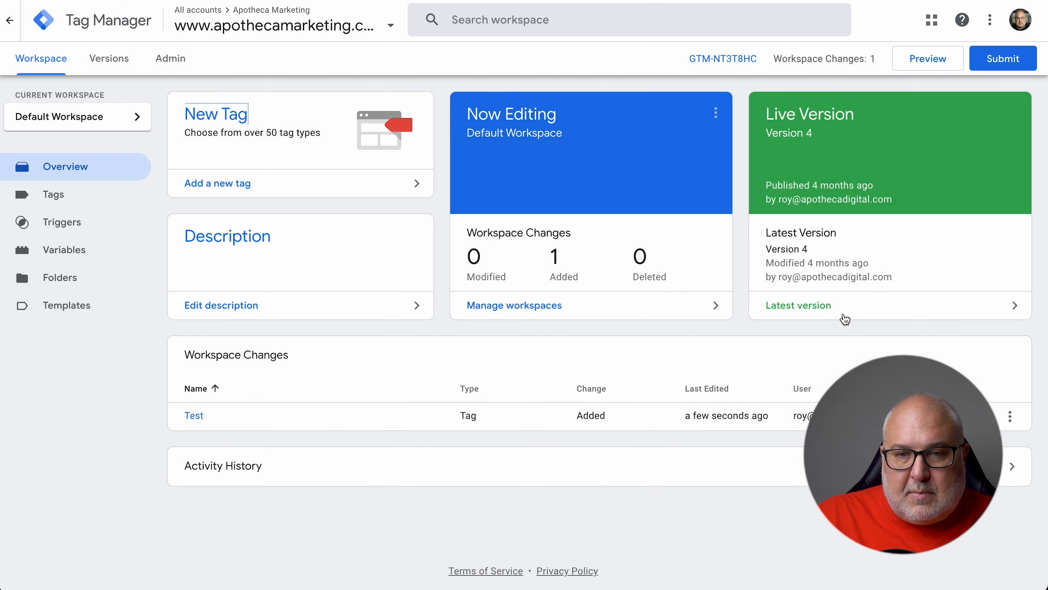
left_click(109, 210)
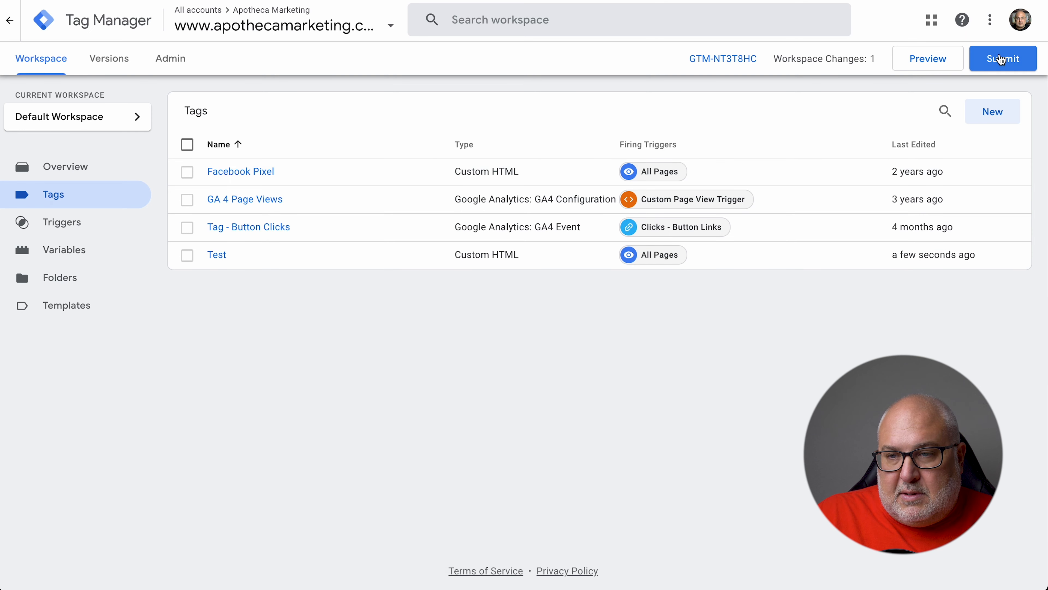
Begin submitting the workspace changes with version name 'Added a test tag'
left_click(1002, 59)
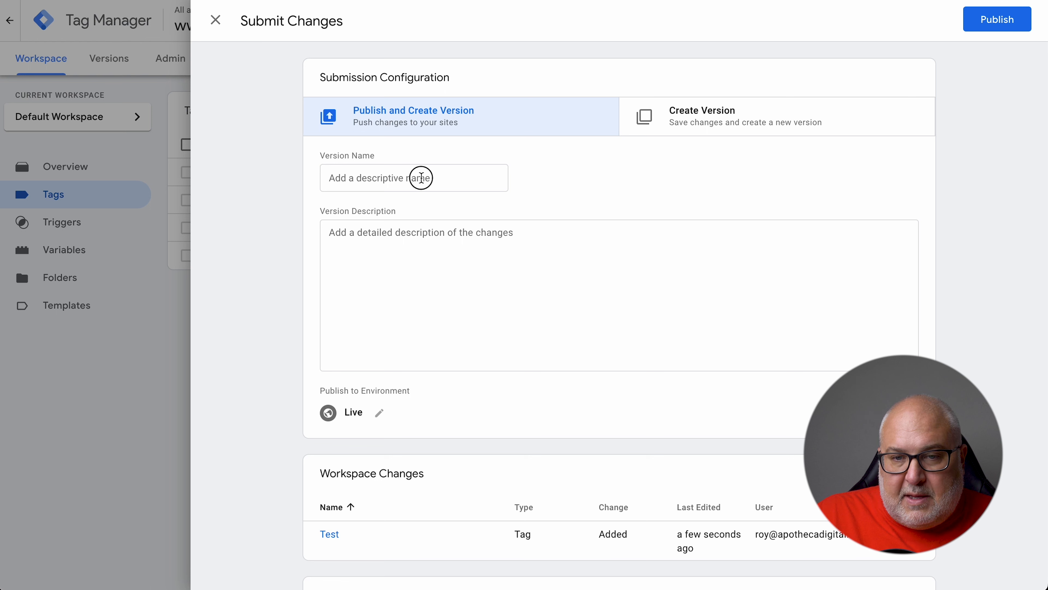
left_click(423, 178)
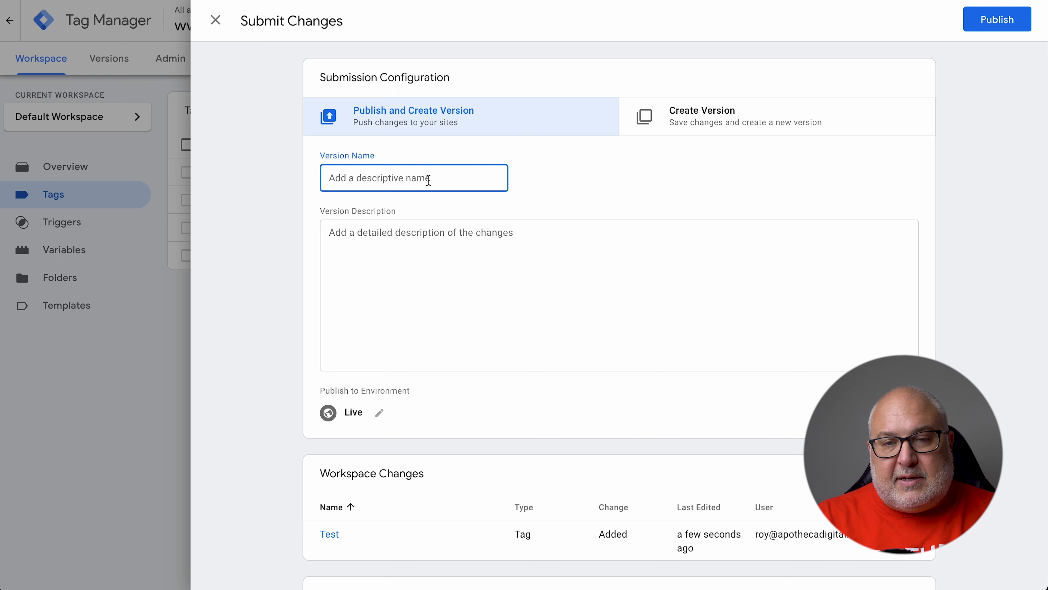
type("Added a test tag")
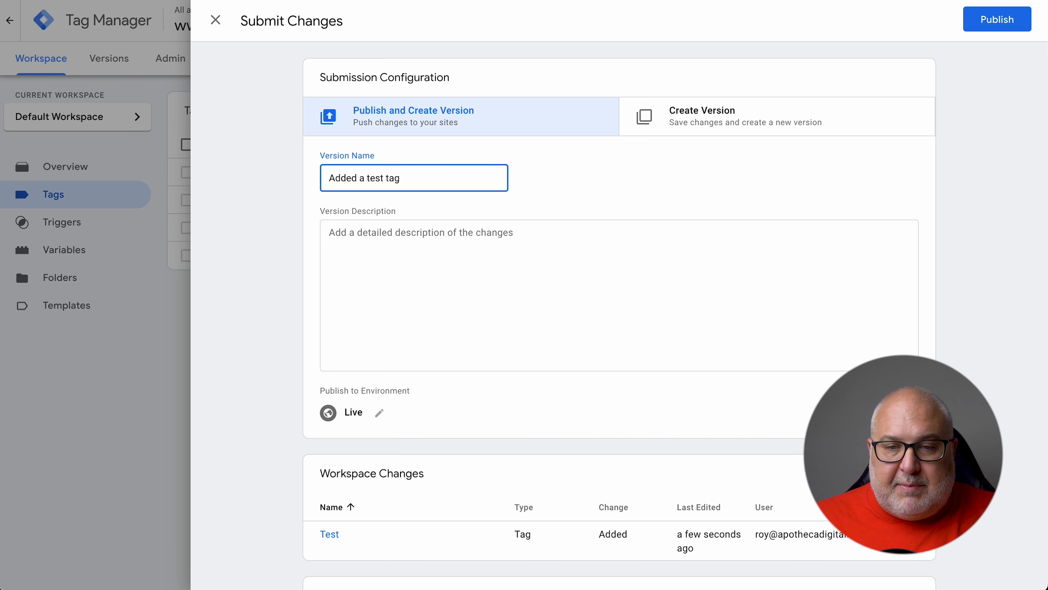
left_click(511, 254)
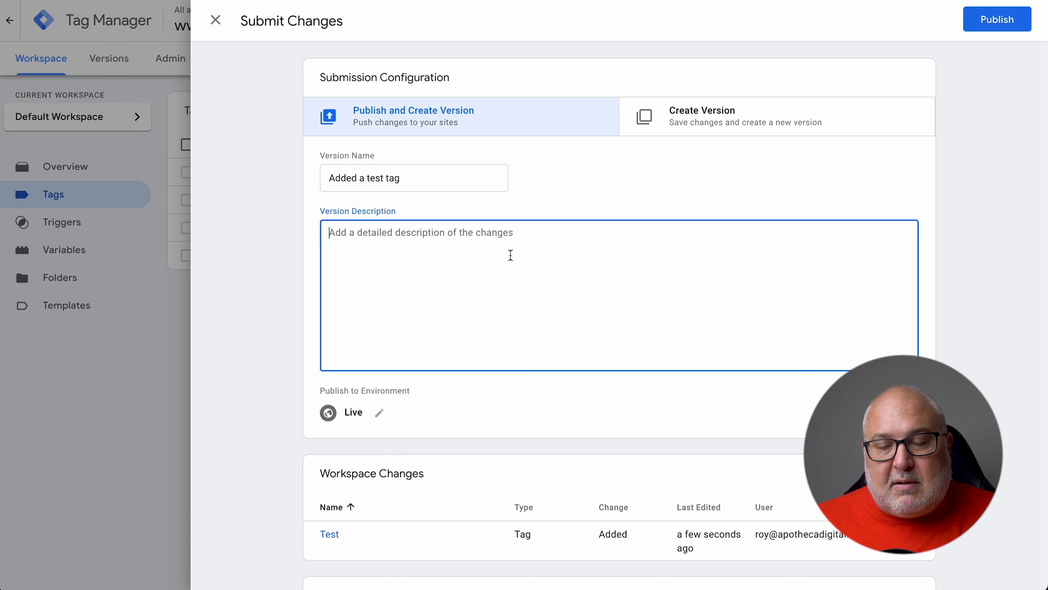
Close the Submit Changes panel without publishing and select the Test tag
scroll(717, 286, "down", 1)
scroll(717, 285, "down", 1)
scroll(716, 286, "up", 1)
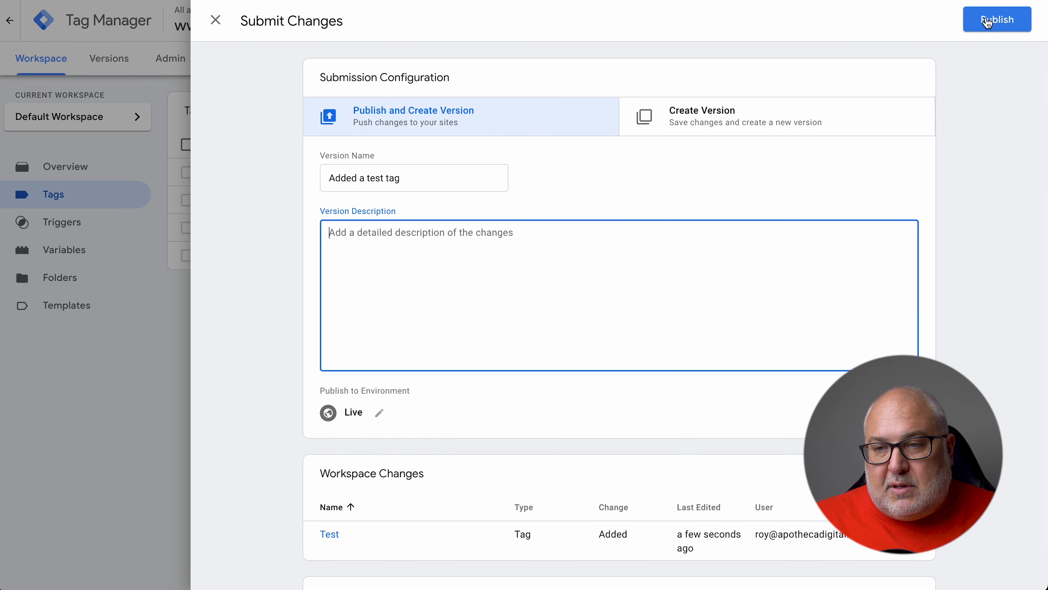
left_click(216, 21)
left_click(187, 256)
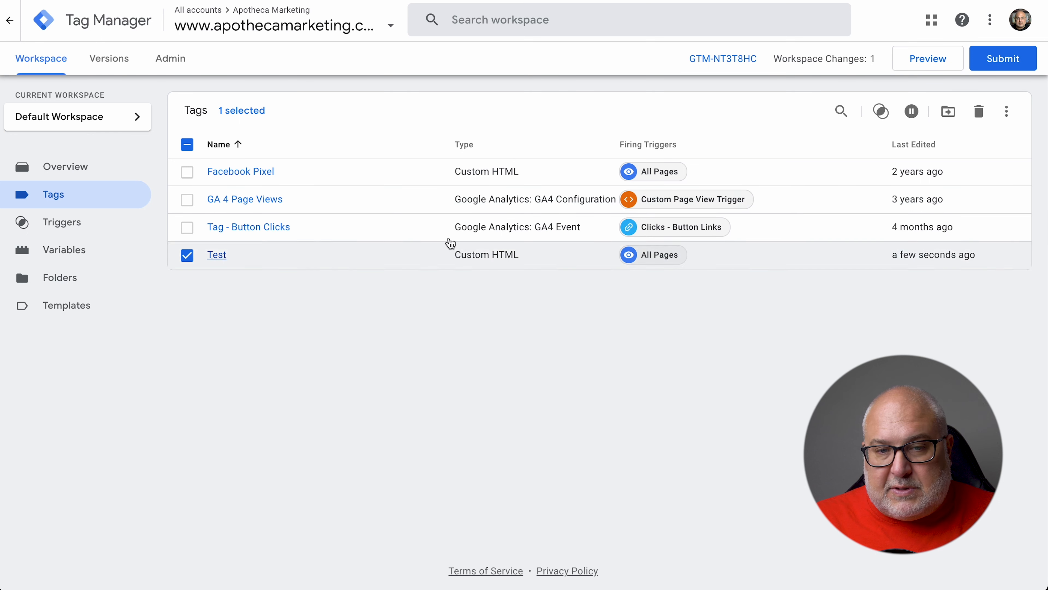
Delete the Test tag, confirming it, then view the Versions page with Version 4 live
left_click(979, 111)
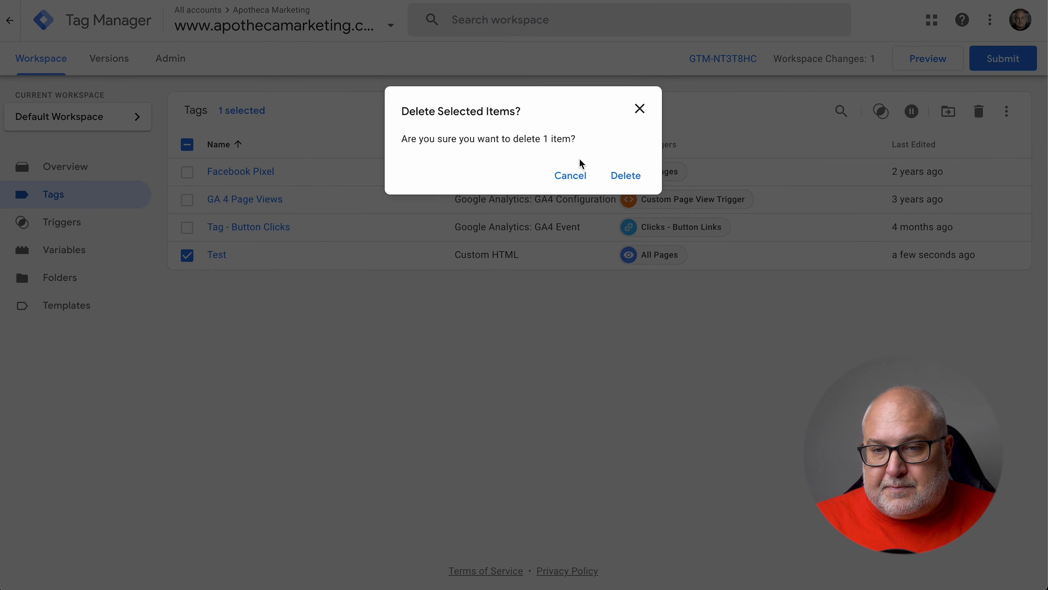
left_click(626, 176)
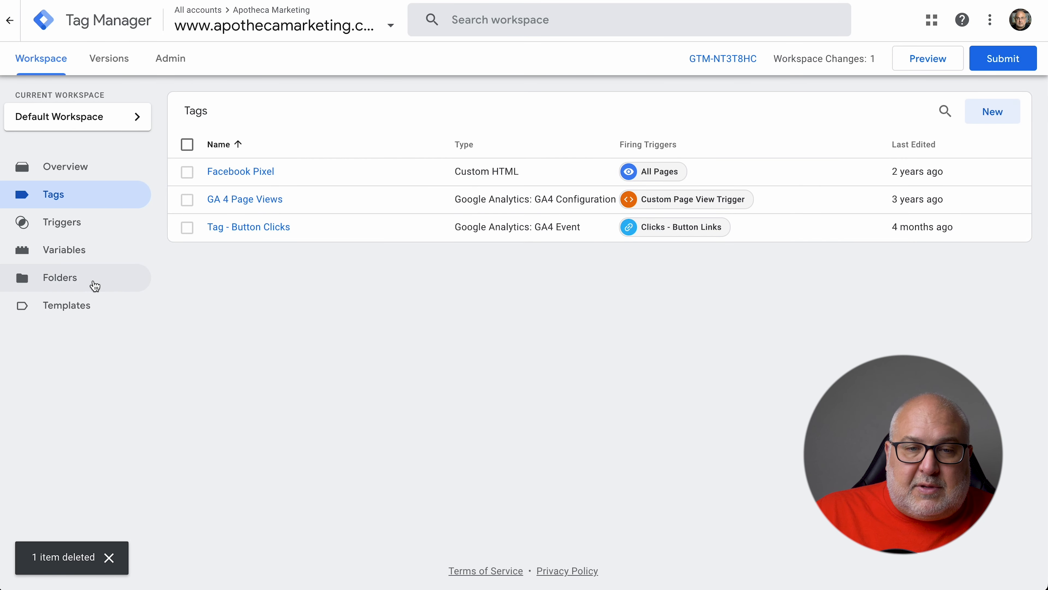
left_click(117, 63)
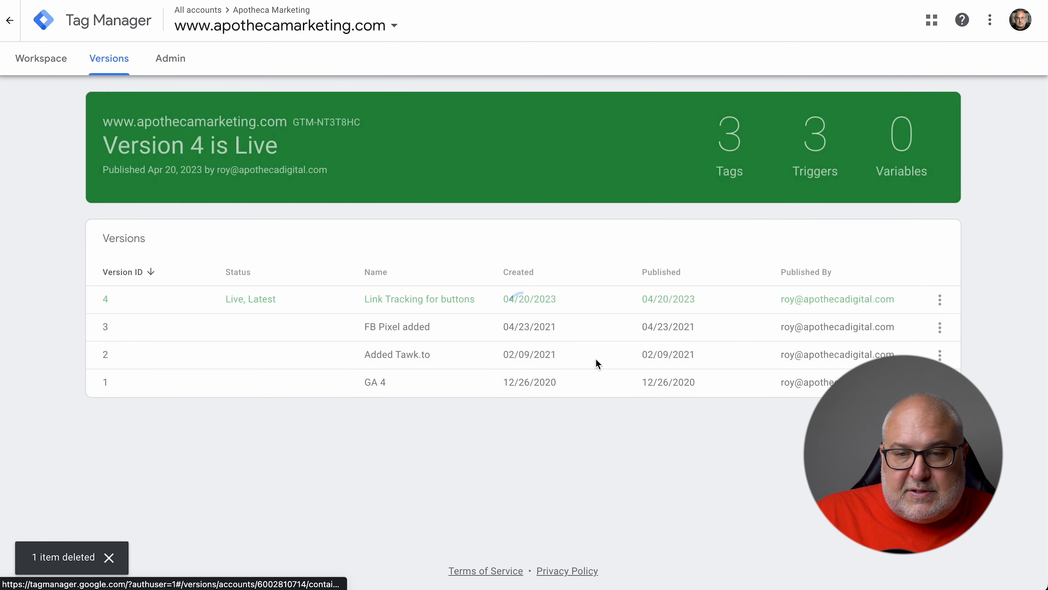
left_click(409, 330)
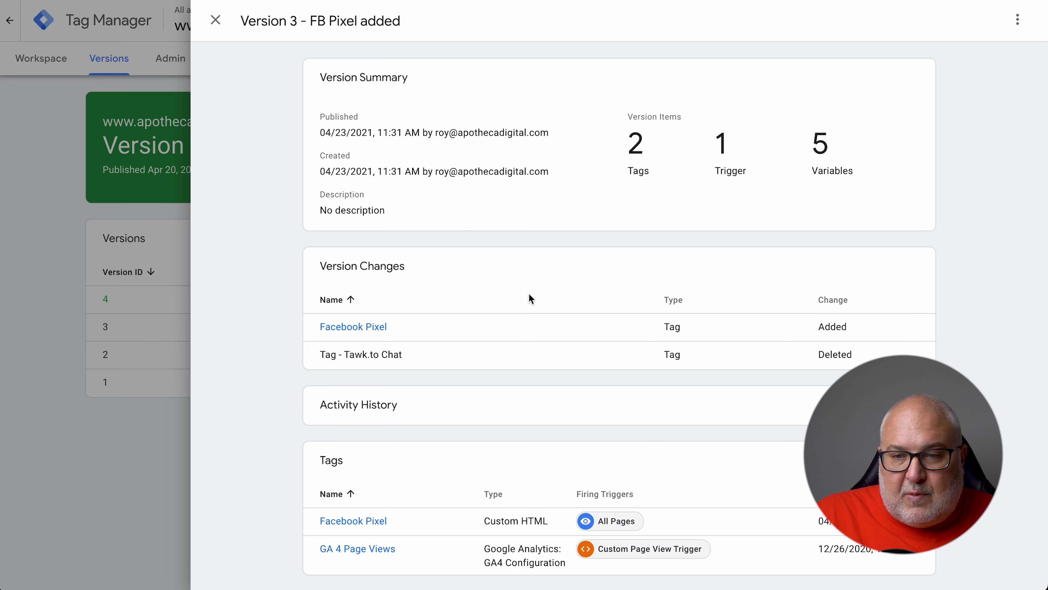
scroll(636, 314, "down", 6)
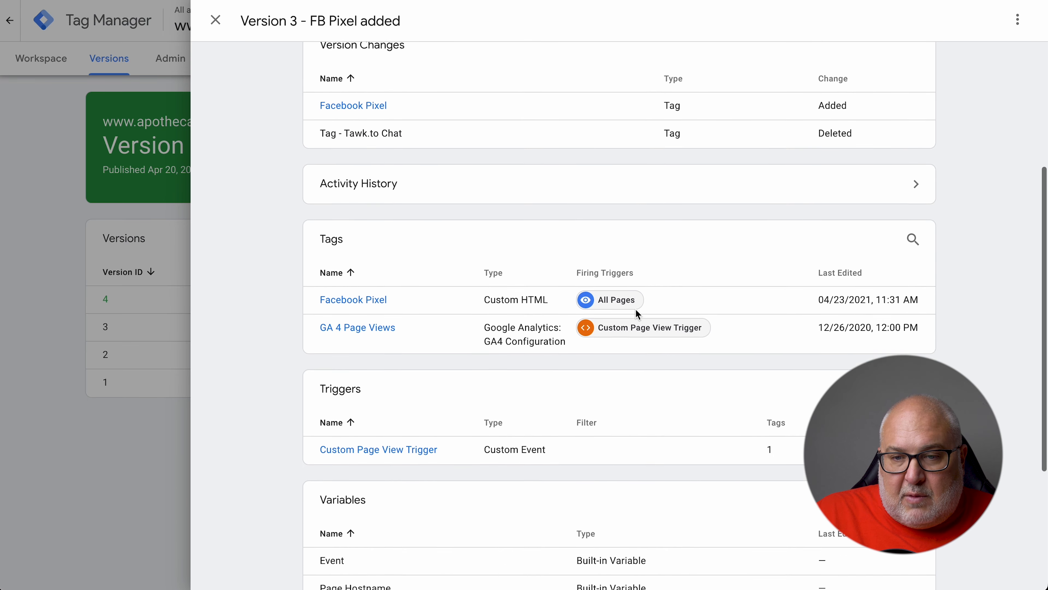
scroll(636, 314, "down", 2)
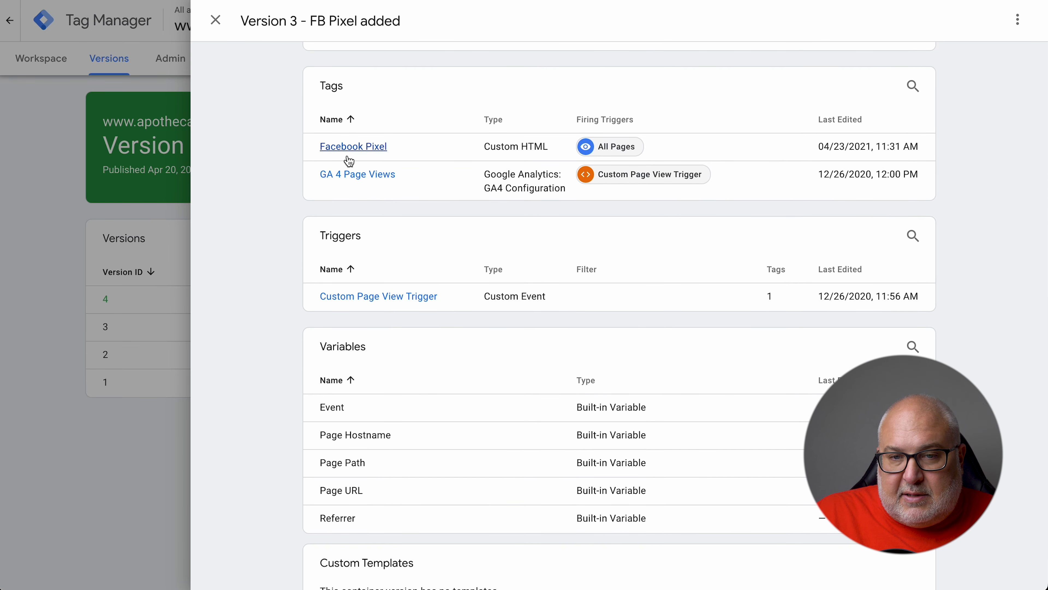
scroll(276, 198, "down", 1)
scroll(276, 198, "up", 10)
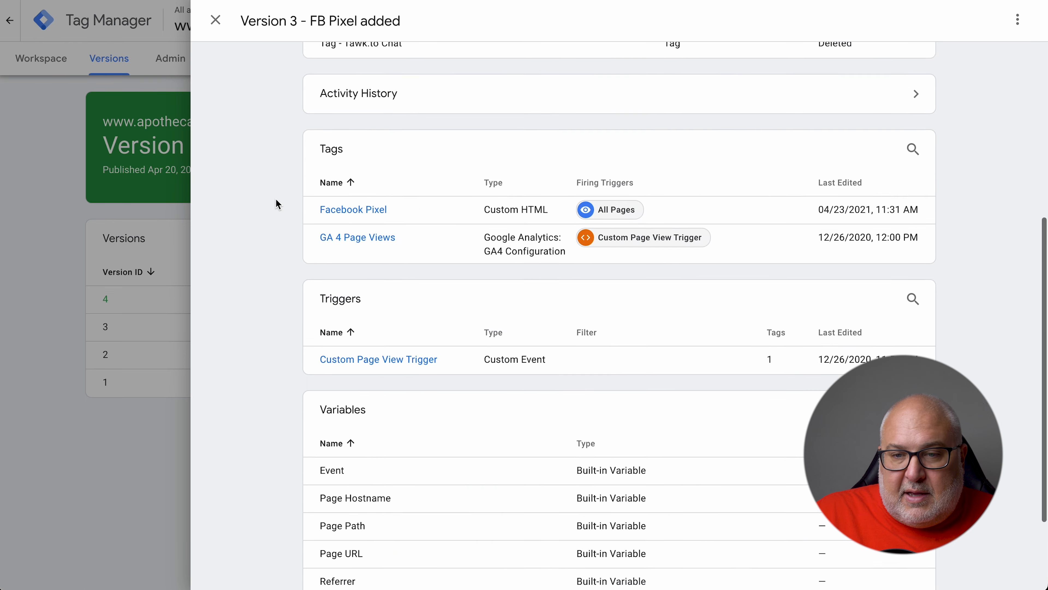
left_click(215, 20)
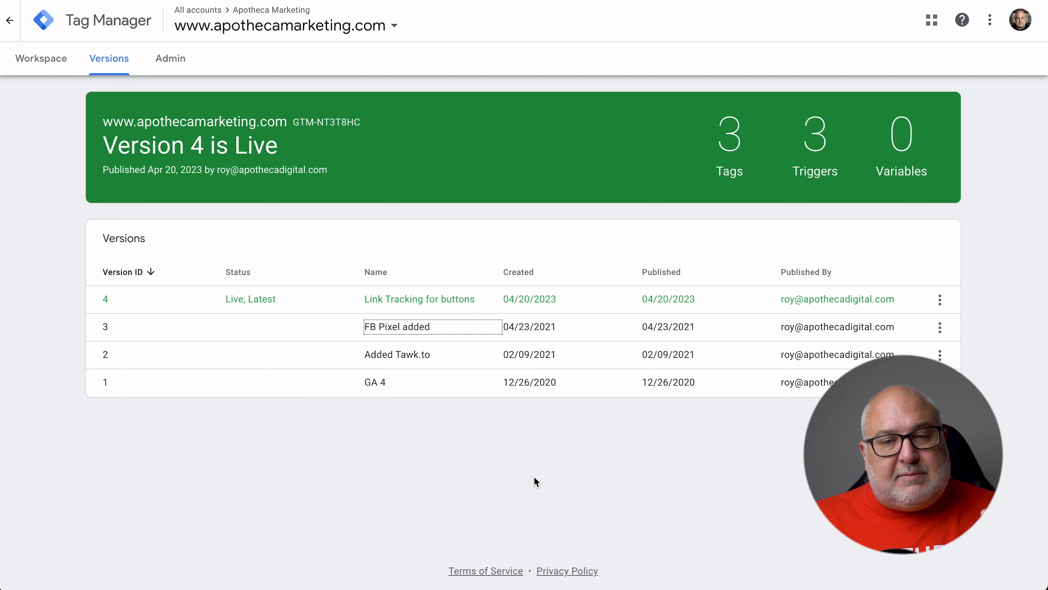
left_click(658, 460)
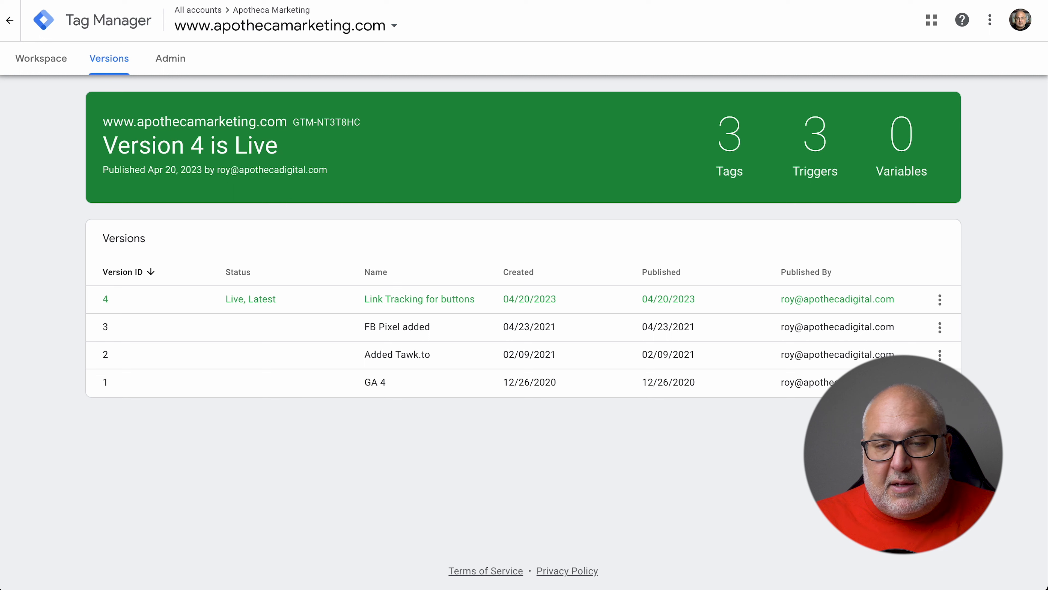
left_click(941, 329)
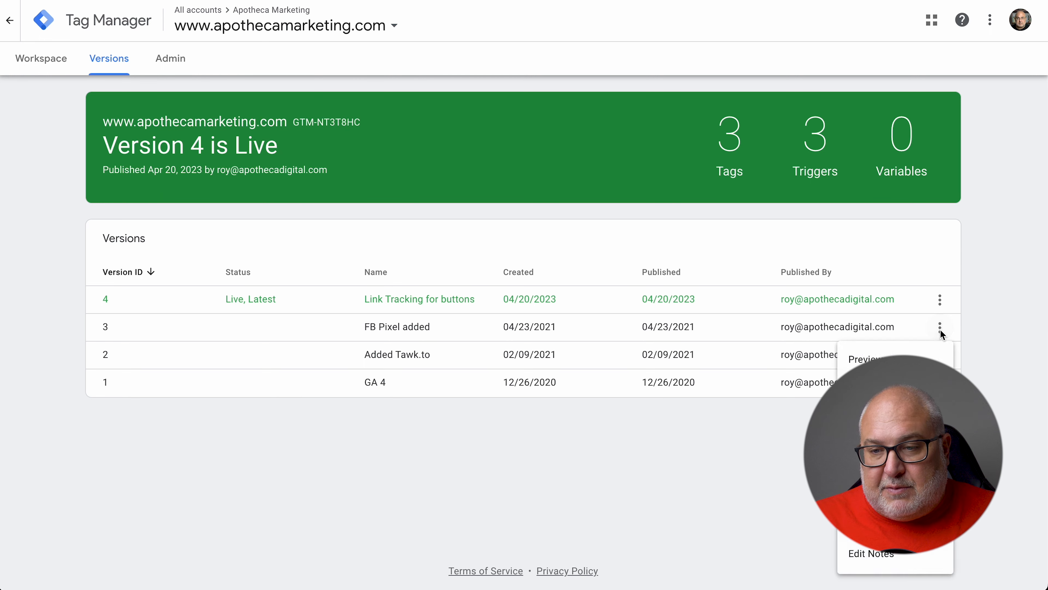
left_click(750, 497)
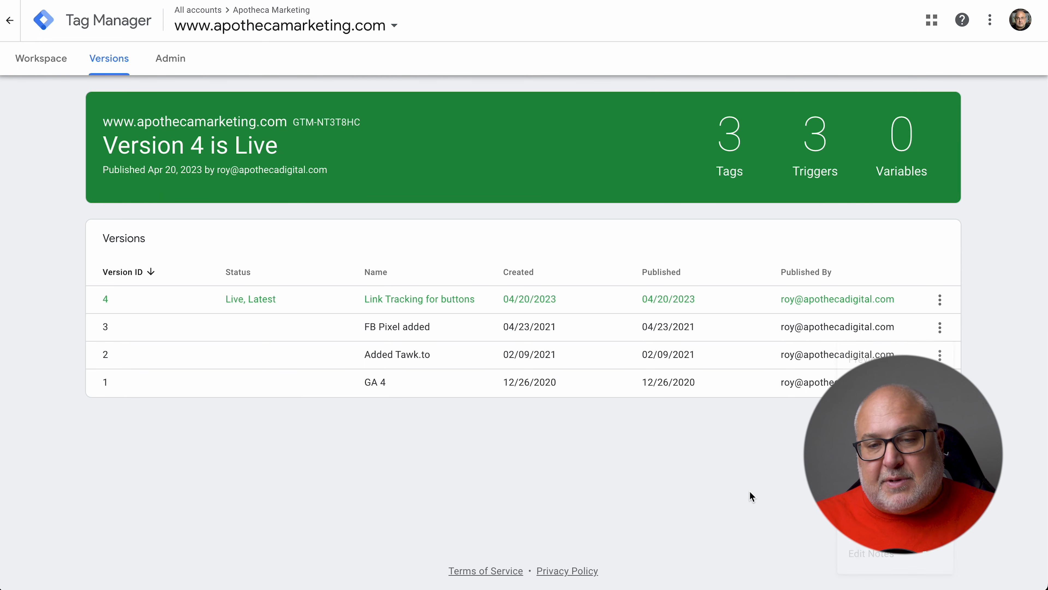
left_click(46, 64)
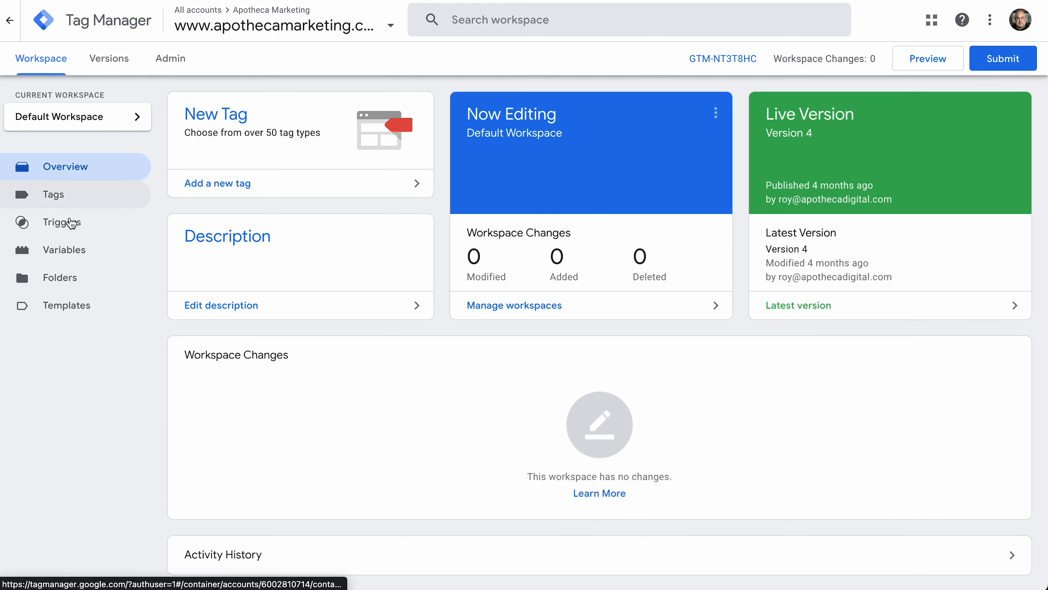
Look through the Triggers and Tags lists, then view the eleven built-in variables
left_click(64, 223)
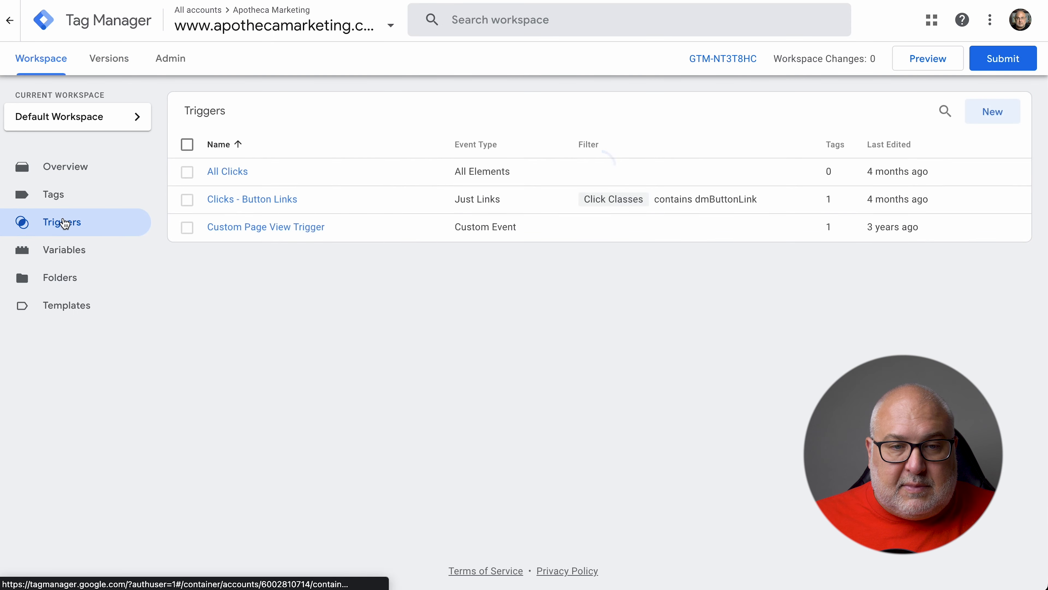
left_click(60, 200)
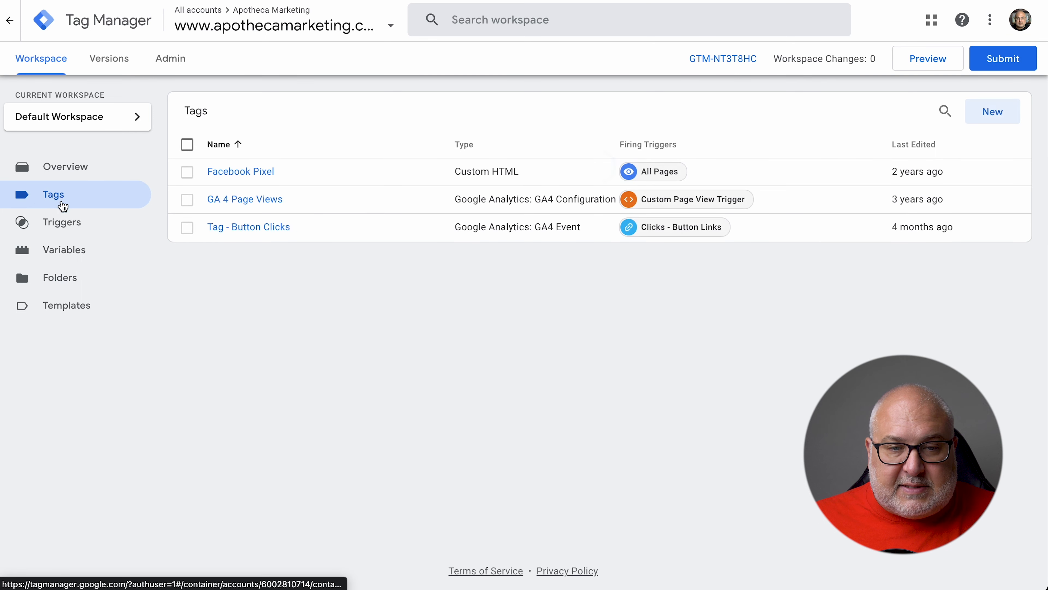
left_click(62, 229)
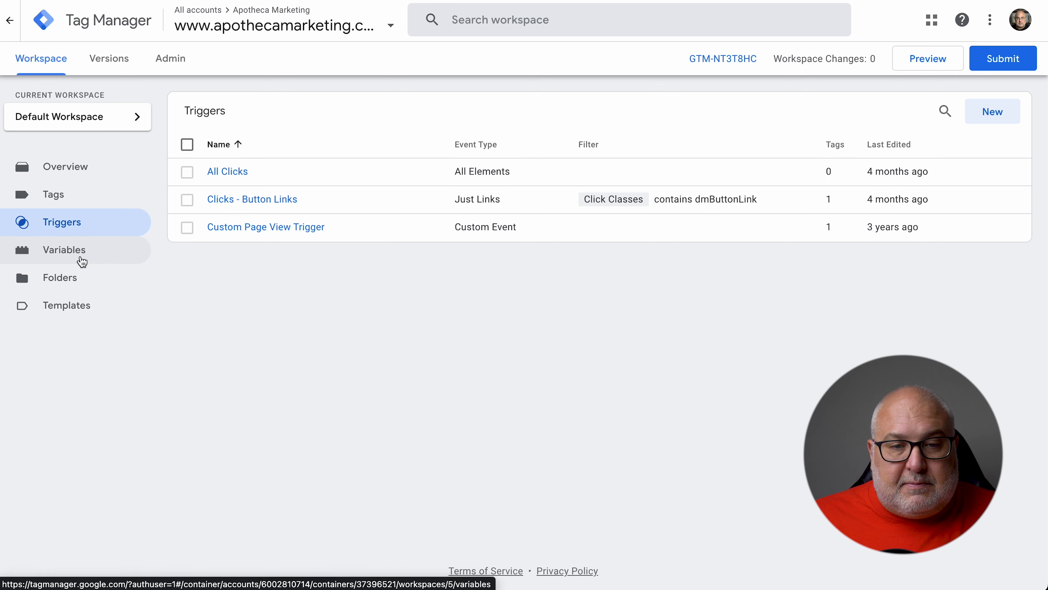
left_click(82, 261)
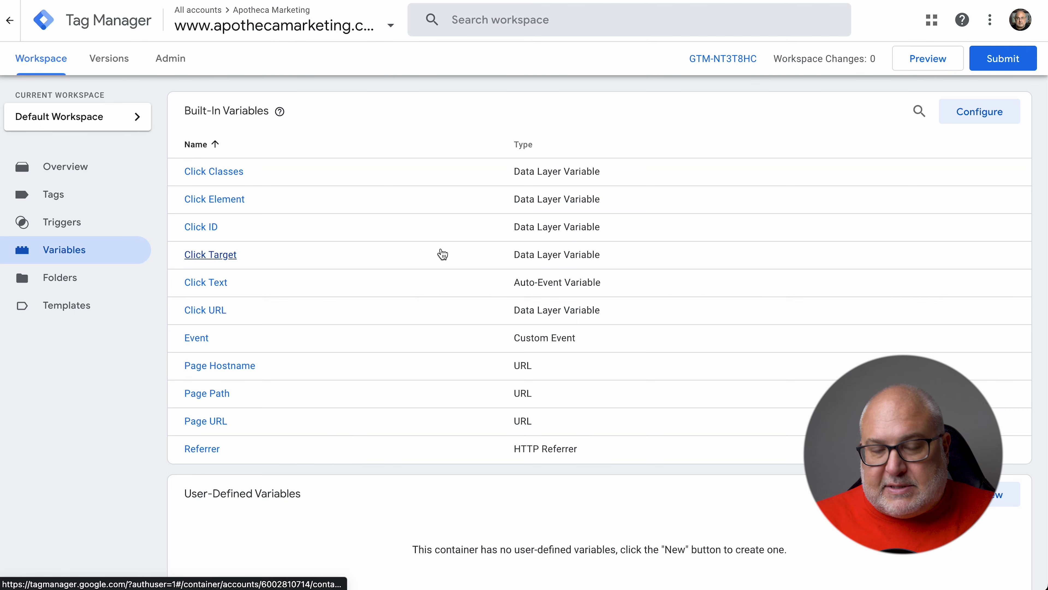
scroll(134, 384, "down", 3)
scroll(134, 384, "up", 3)
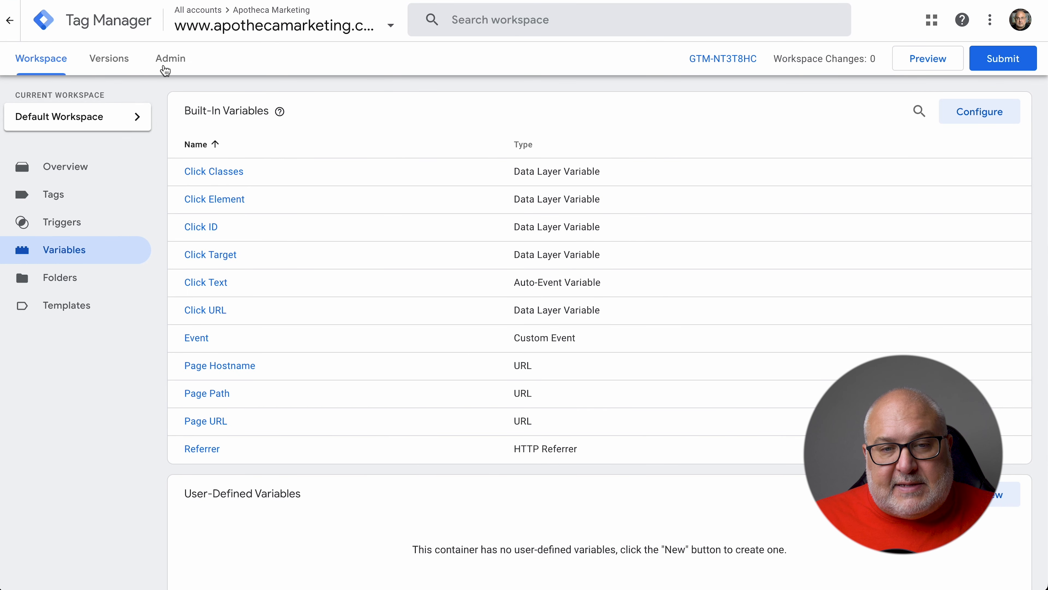
Show the Admin page for the Apotheca Marketing account and container GTM-NT3T8HC
left_click(173, 62)
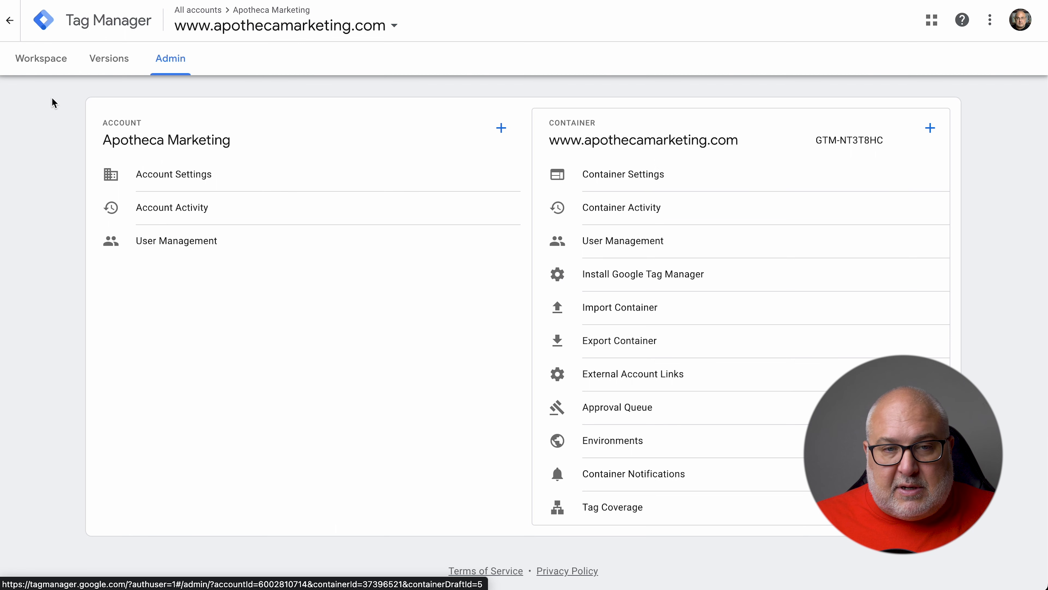
left_click(11, 25)
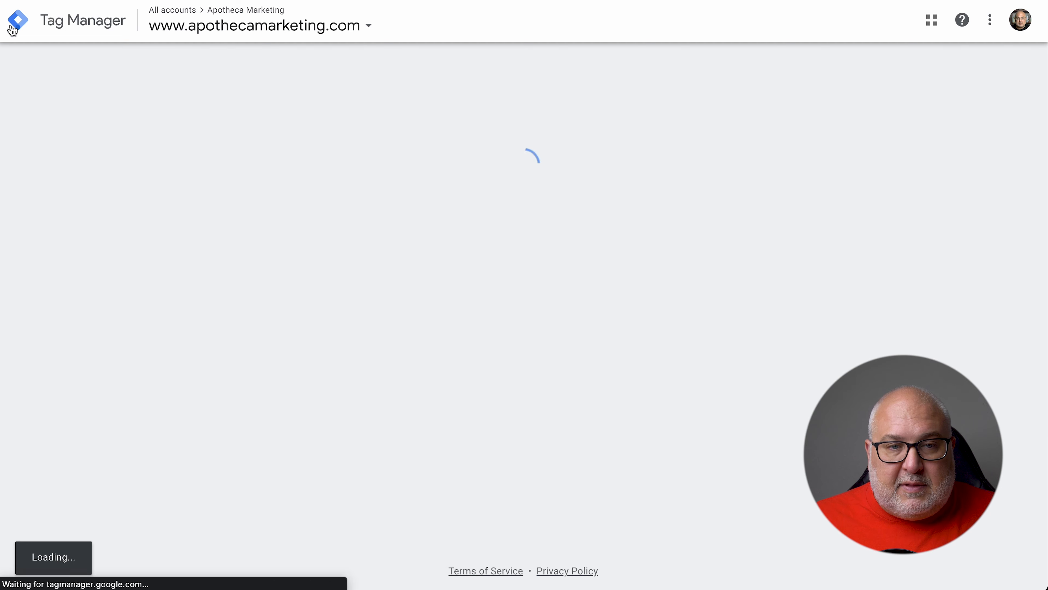
scroll(561, 389, "down", 10)
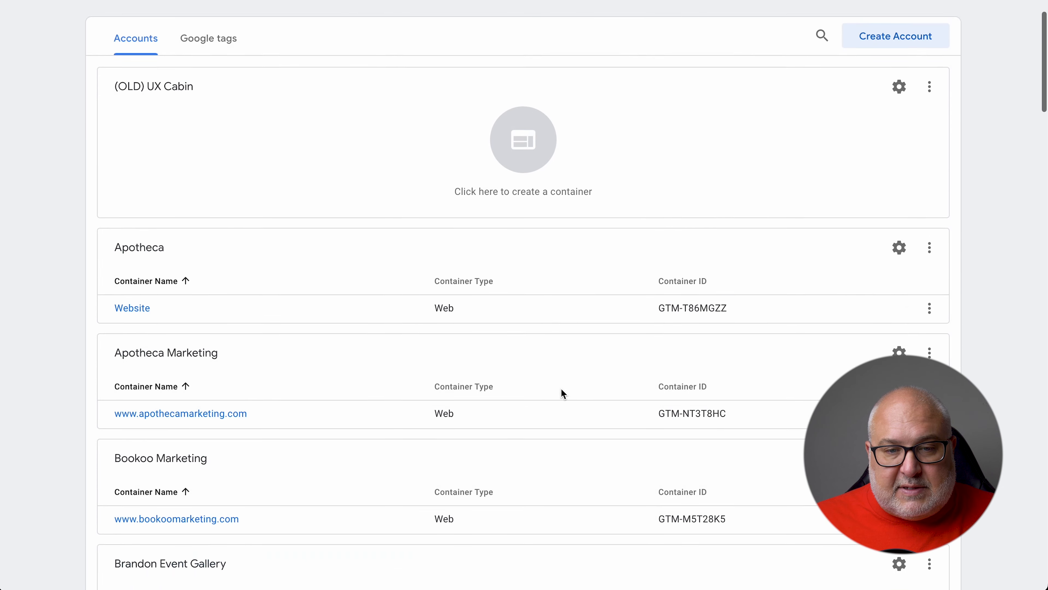
scroll(562, 393, "down", 20)
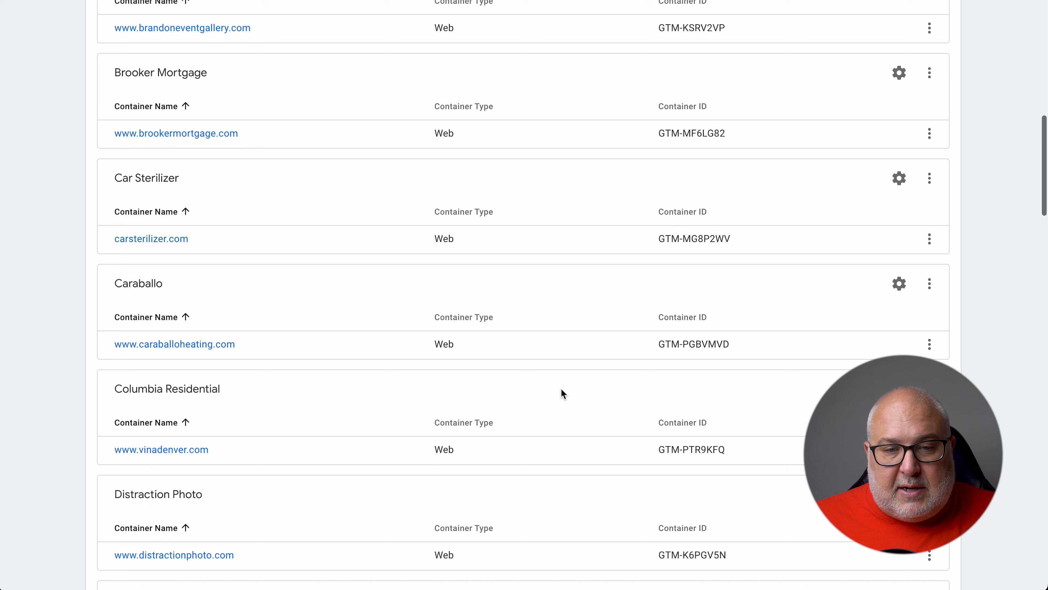
scroll(562, 394, "up", 6)
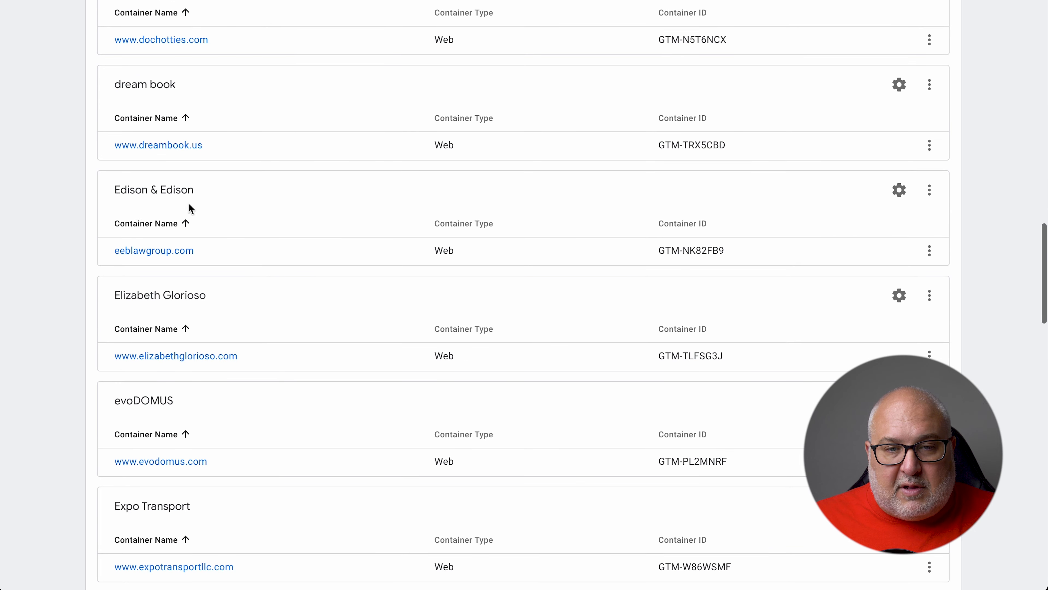
scroll(581, 415, "down", 15)
scroll(584, 415, "down", 12)
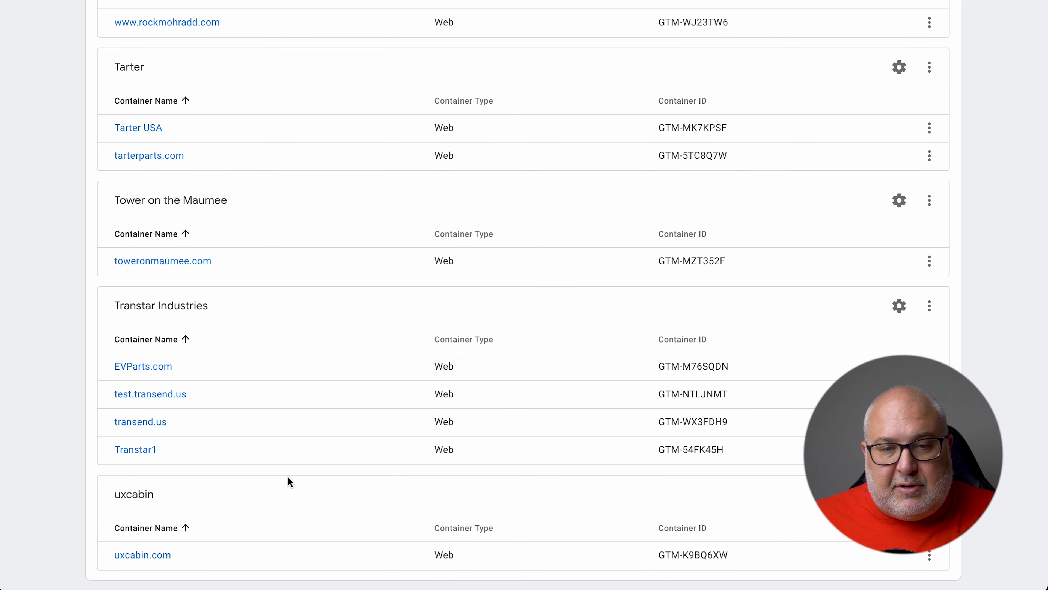
scroll(358, 404, "up", 9)
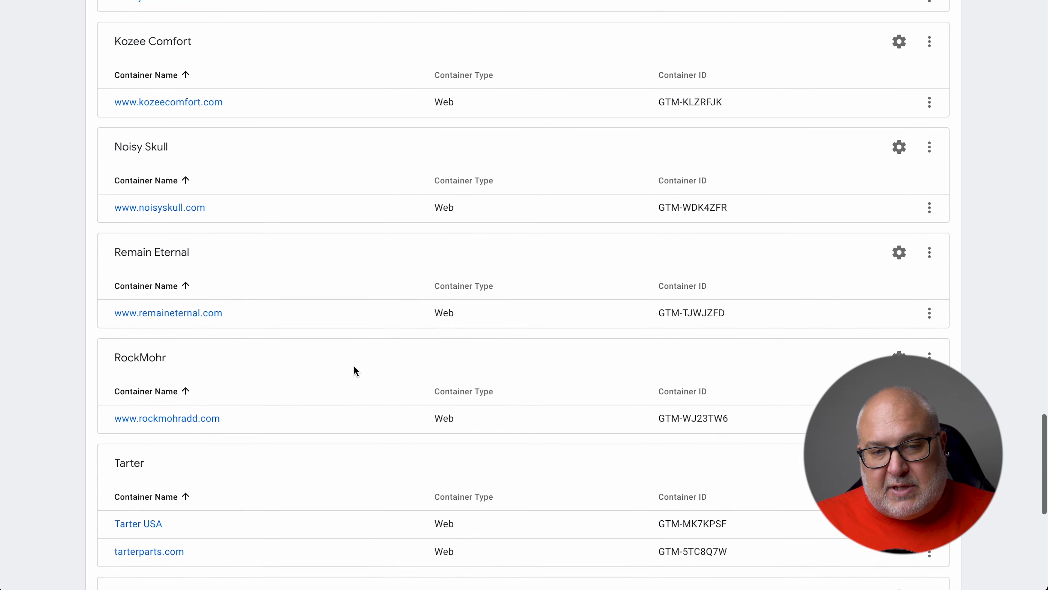
scroll(353, 365, "up", 20)
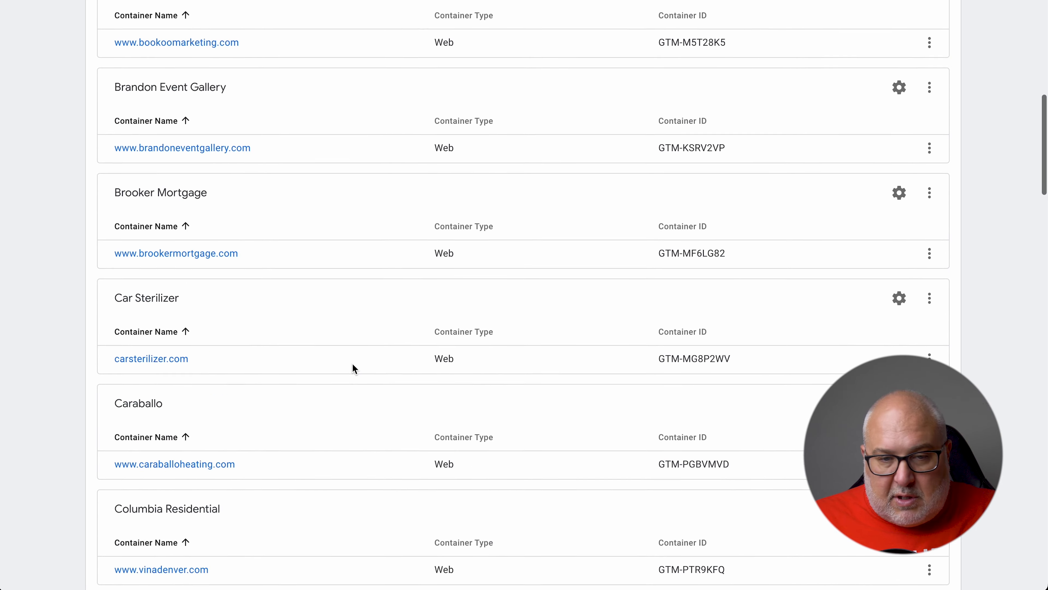
scroll(354, 366, "up", 15)
scroll(326, 354, "down", 3)
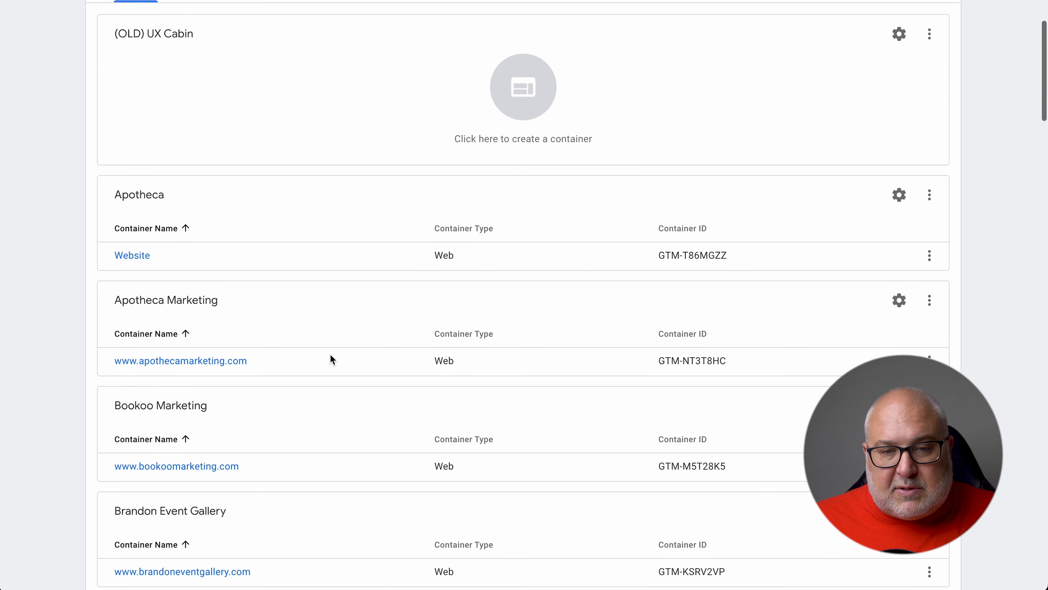
left_click(187, 365)
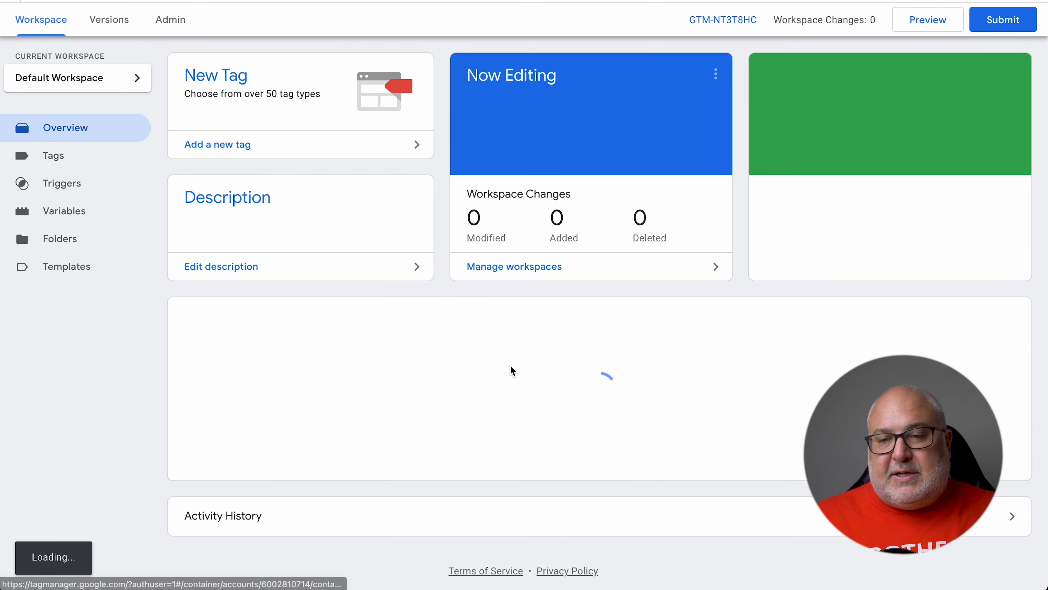